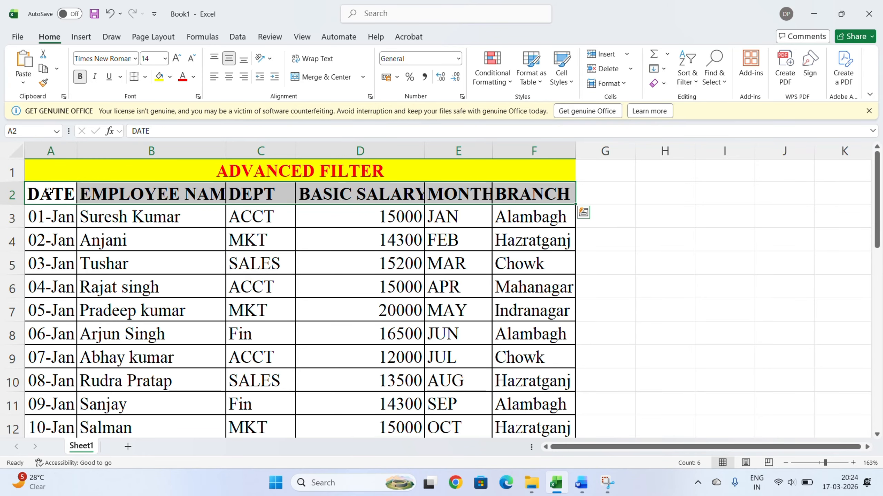
Select the whole sheet and auto-fit all column widths to their contents.
{"action": "key", "text": "ctrl+a"}
{"action": "key", "text": "ctrl+a"}
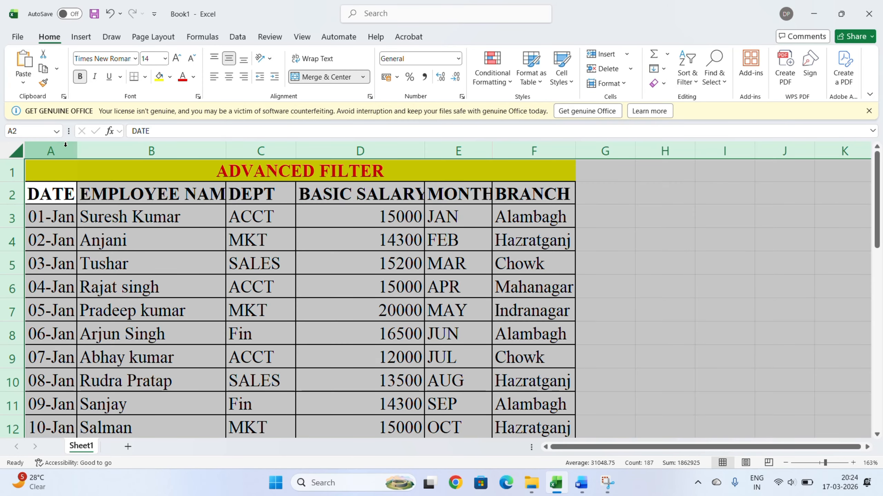
{"action": "double_click", "coordinate": [77, 150]}
{"action": "left_click", "coordinate": [149, 221]}
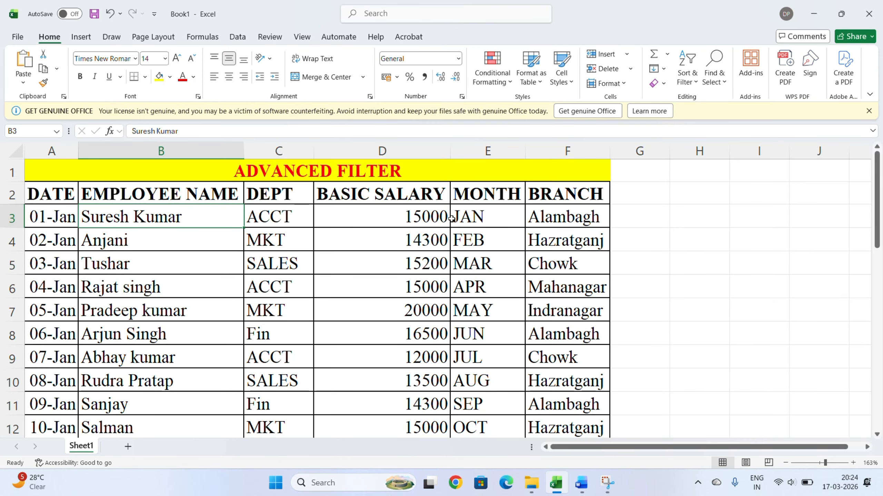
{"action": "key", "text": "ctrl+Down"}
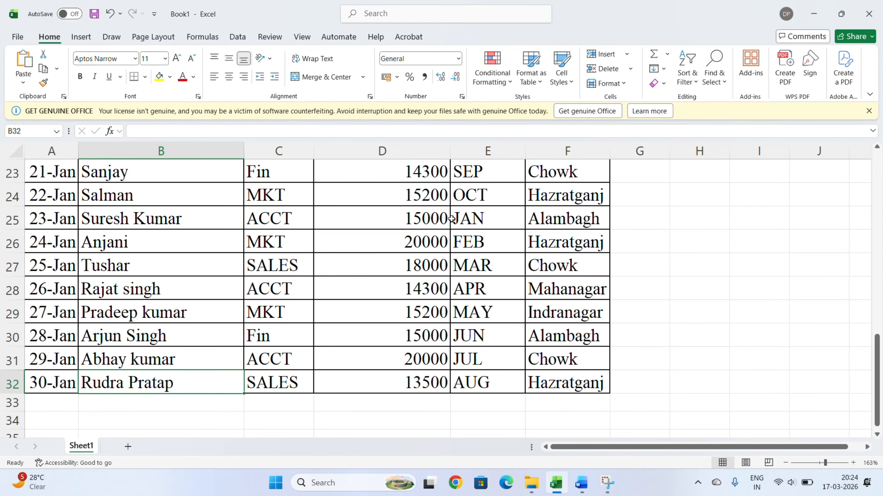
{"action": "key", "text": "ctrl+Up"}
{"action": "key", "text": "Up"}
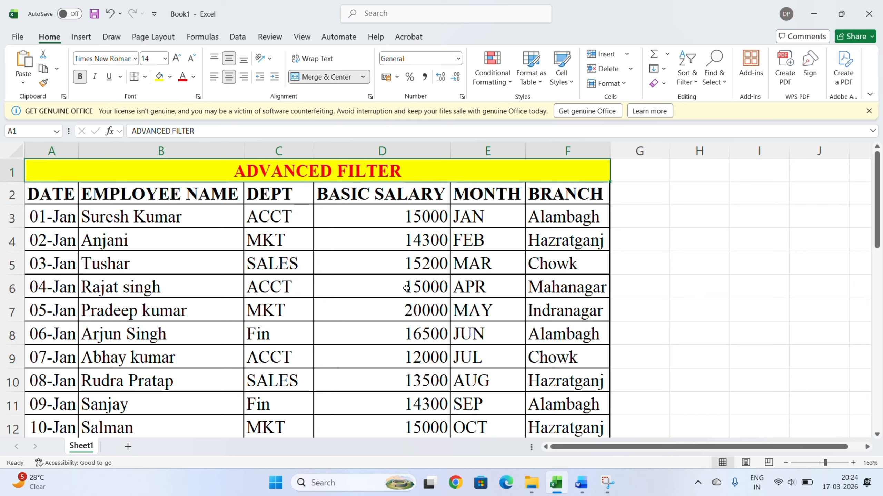
Select the employee table A2:F32, including its headers, and turn on filtering for it.
{"action": "left_click", "coordinate": [64, 199]}
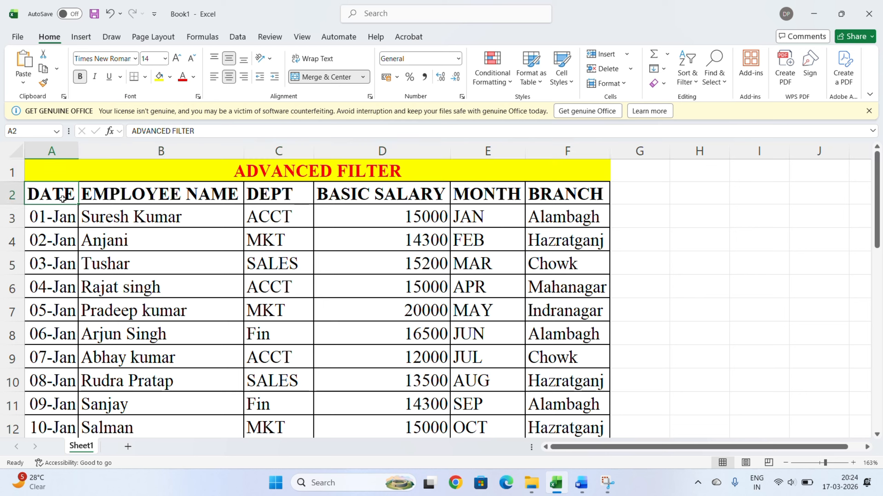
{"action": "key", "text": "shift+Right"}
{"action": "key", "text": "shift+Right"}
{"action": "key", "text": "shift+Right"}
{"action": "key", "text": "shift+Right"}
{"action": "key", "text": "shift+Right"}
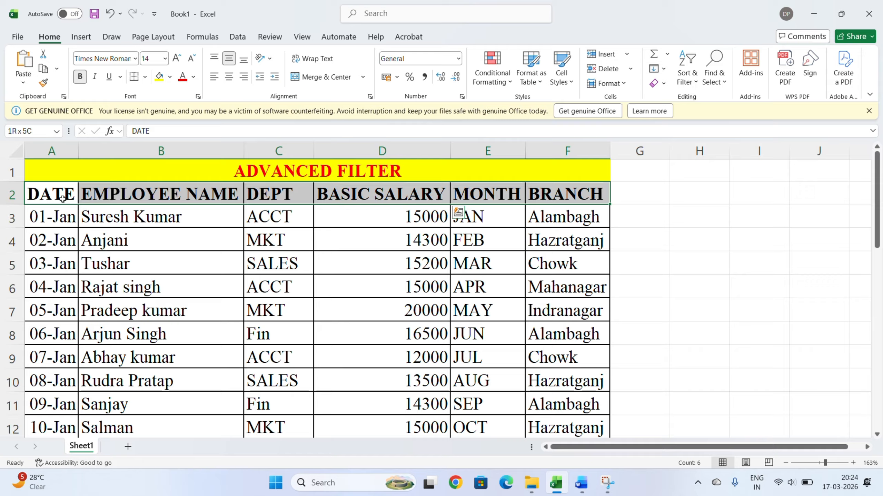
{"action": "key", "text": "ctrl+q"}
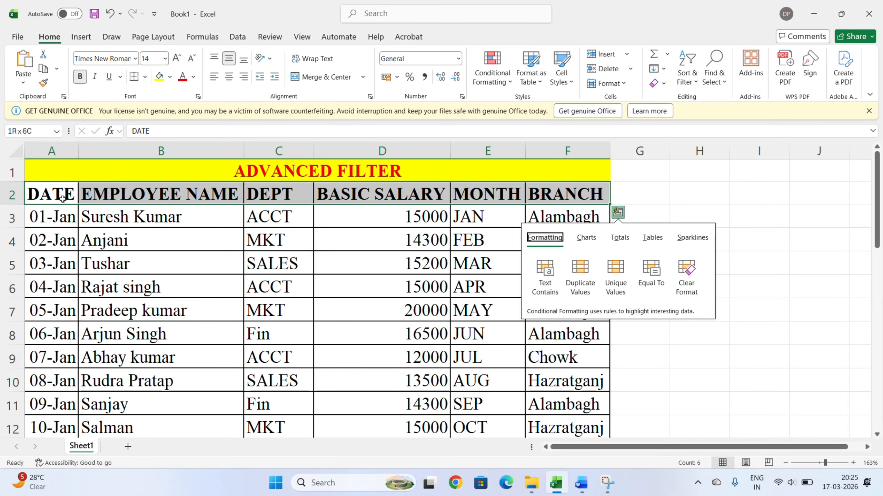
{"action": "key", "text": "Escape"}
{"action": "key", "text": "shift+Down"}
{"action": "key", "text": "shift+Down"}
{"action": "key", "text": "shift+Down"}
{"action": "key", "text": "shift+Down"}
{"action": "key", "text": "shift+Down"}
{"action": "key", "text": "shift+Down"}
{"action": "key", "text": "shift+Down"}
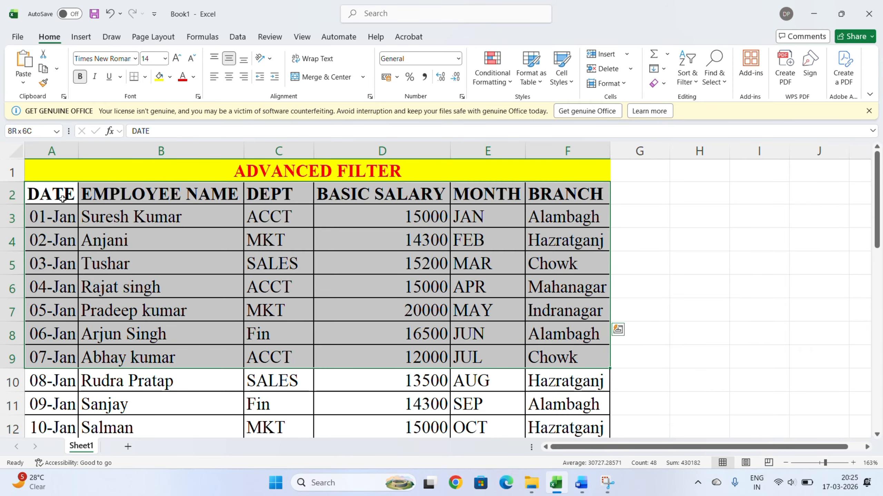
{"action": "key", "text": "shift+Down"}
{"action": "key", "text": "shift+Down"}
{"action": "key", "text": "shift+Down"}
{"action": "key", "text": "shift+Down"}
{"action": "key", "text": "shift+Down"}
{"action": "key", "text": "shift+Down"}
{"action": "key", "text": "shift+Down"}
{"action": "key", "text": "shift+Down"}
{"action": "key", "text": "shift+Down"}
{"action": "key", "text": "shift+Down"}
{"action": "key", "text": "shift+Down"}
{"action": "key", "text": "shift+Down"}
{"action": "key", "text": "shift+Down"}
{"action": "key", "text": "shift+Down"}
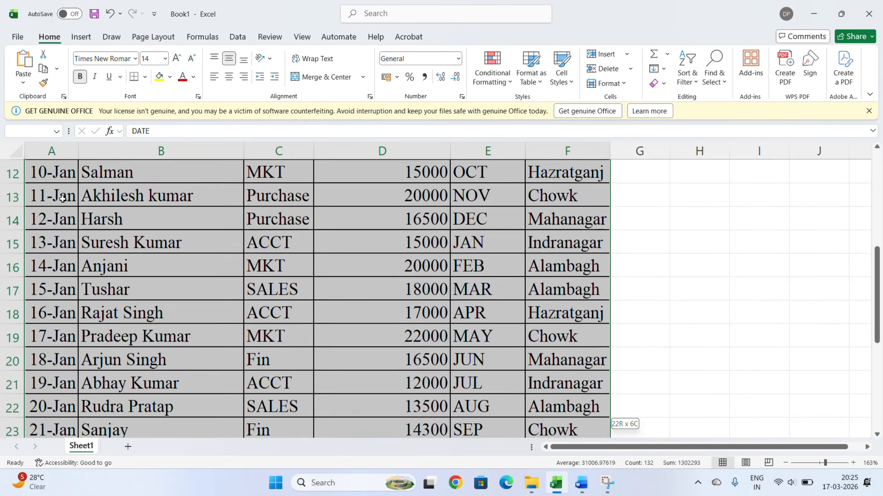
{"action": "key", "text": "shift+Down"}
{"action": "key", "text": "shift+Down"}
{"action": "key", "text": "shift+Down"}
{"action": "key", "text": "shift+Down"}
{"action": "key", "text": "shift+Down"}
{"action": "key", "text": "shift+Down"}
{"action": "key", "text": "shift+Down"}
{"action": "key", "text": "shift+Down"}
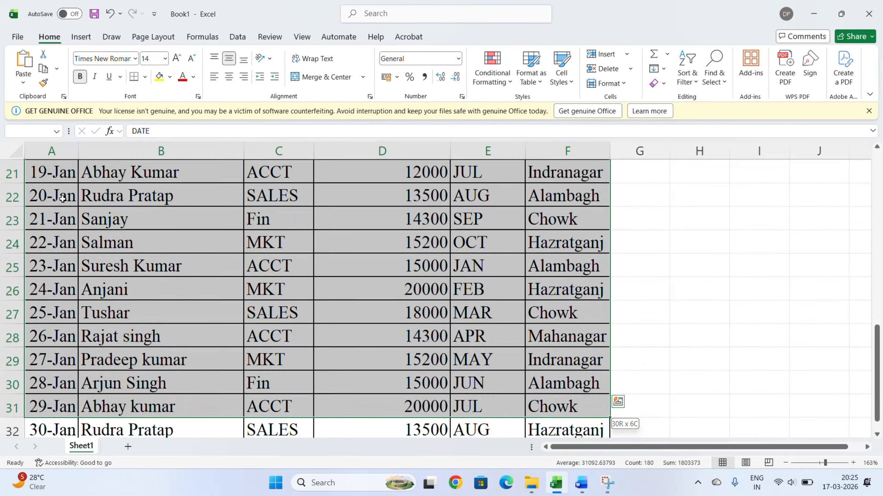
{"action": "key", "text": "shift+Down"}
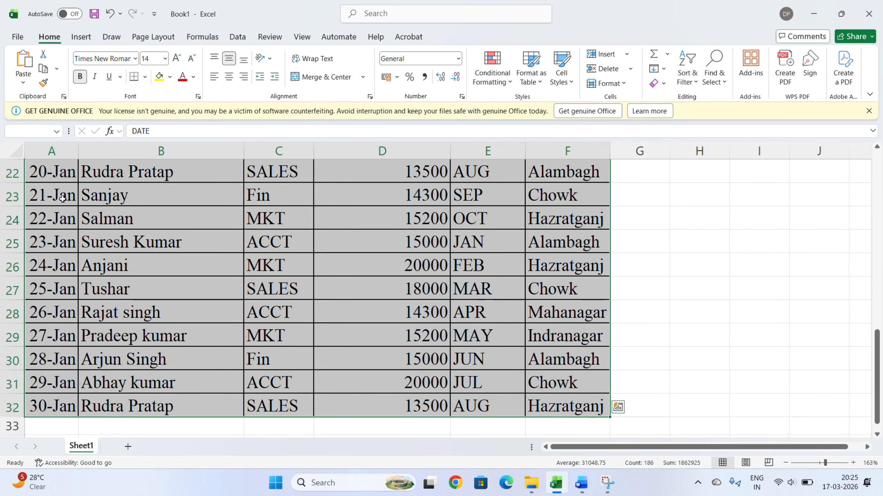
{"action": "left_click", "coordinate": [237, 37]}
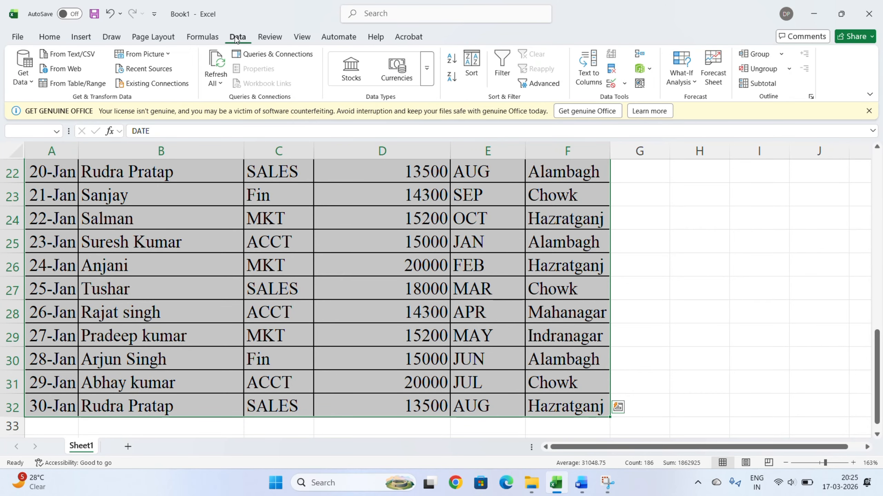
{"action": "left_click", "coordinate": [501, 67]}
Filter the MONTH column so that only the APR records are shown.
{"action": "key", "text": "ctrl+Home"}
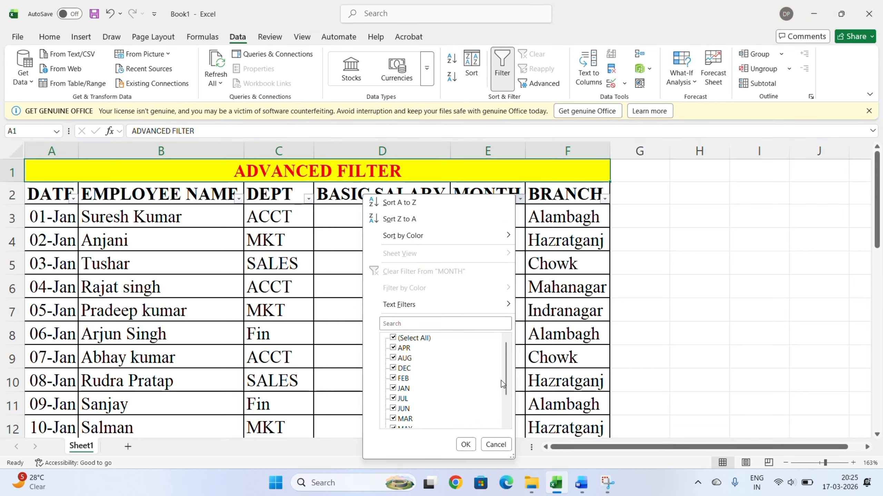
{"action": "left_click", "coordinate": [393, 358]}
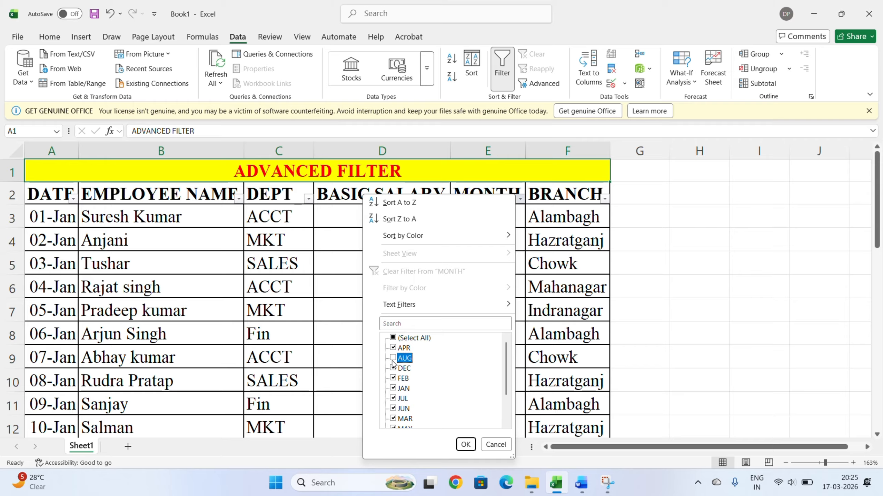
{"action": "left_click", "coordinate": [393, 379]}
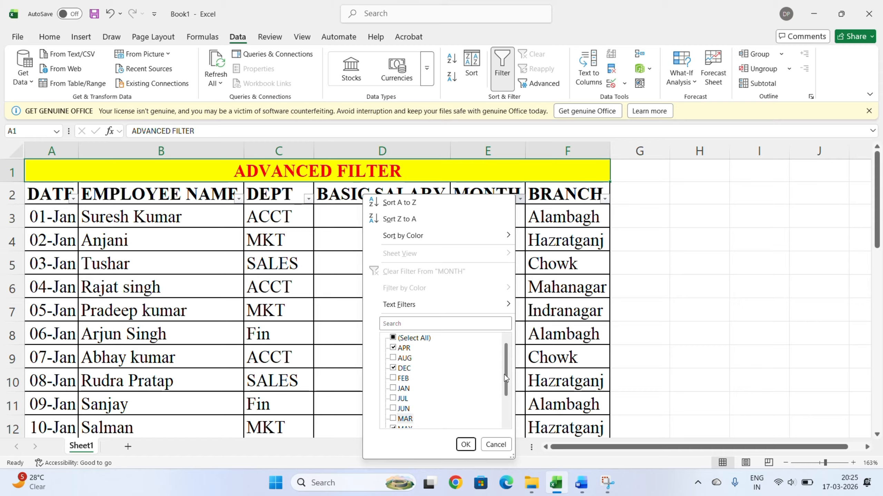
{"action": "scroll", "coordinate": [504, 375], "scroll_direction": "down", "scroll_amount": 2}
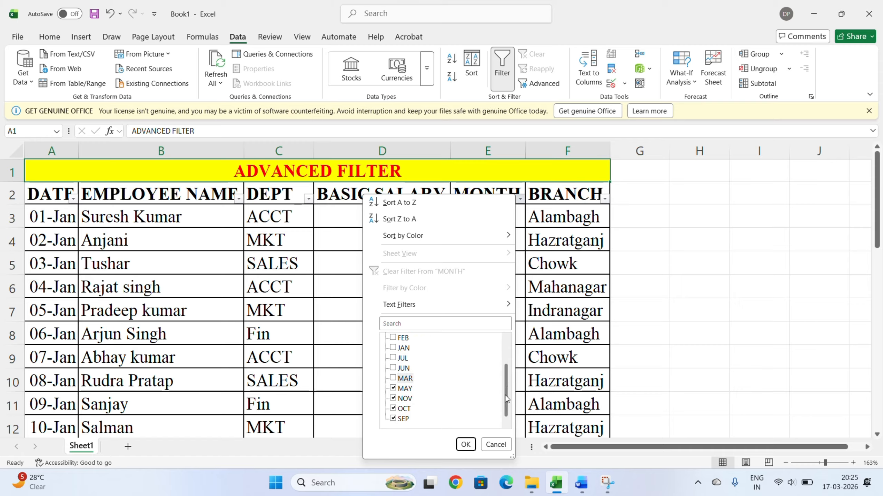
{"action": "left_click", "coordinate": [395, 410]}
{"action": "left_click", "coordinate": [396, 419]}
{"action": "left_click", "coordinate": [394, 400]}
{"action": "left_click", "coordinate": [393, 389]}
{"action": "left_click_drag", "start_coordinate": [505, 395], "coordinate": [506, 372]}
{"action": "left_click", "coordinate": [405, 370]}
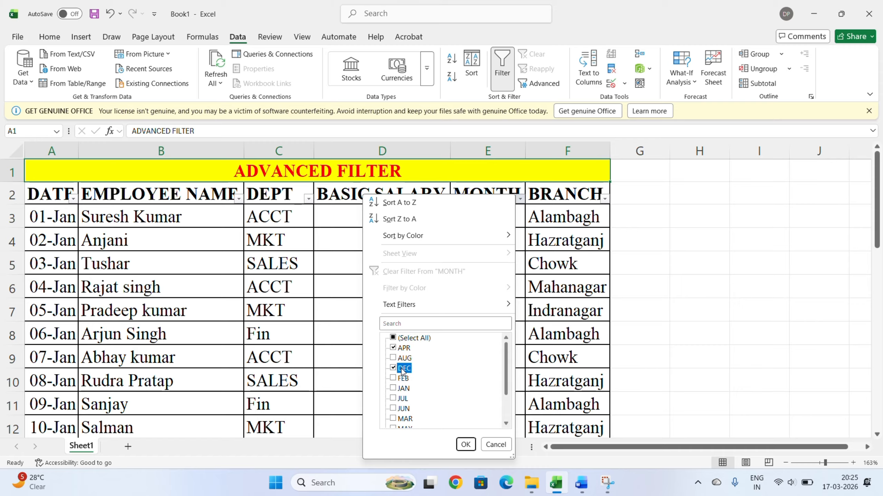
{"action": "left_click", "coordinate": [466, 446]}
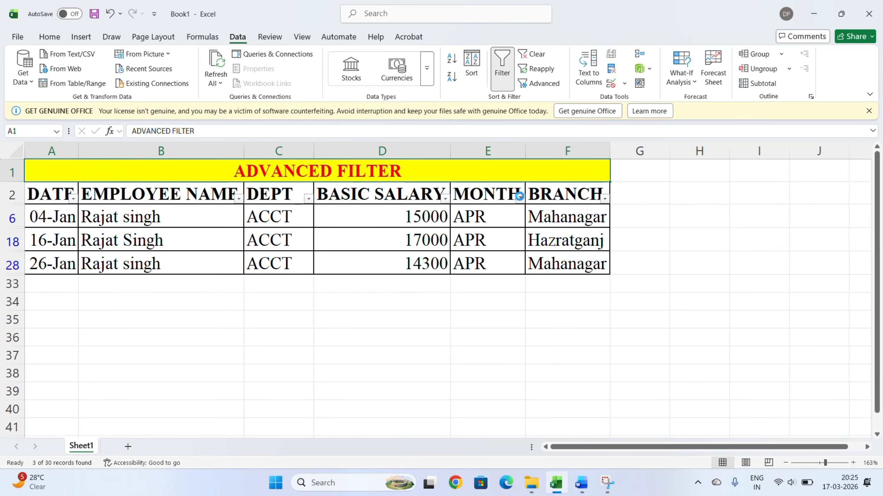
Select all months in the MONTH filter and apply it.
{"action": "left_click", "coordinate": [519, 198]}
{"action": "left_click", "coordinate": [396, 338]}
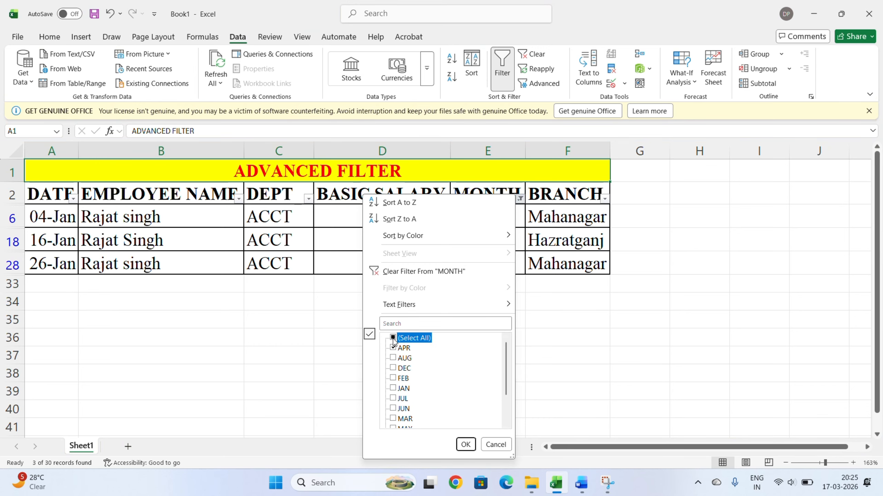
{"action": "left_click", "coordinate": [465, 445]}
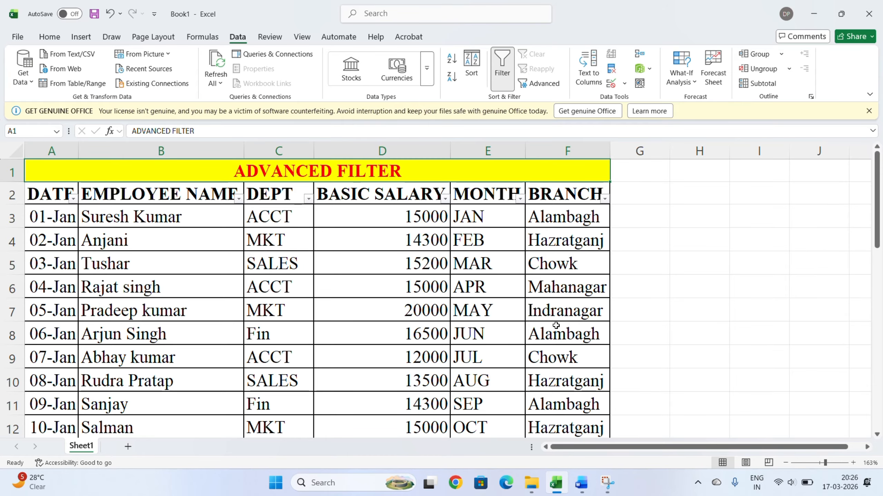
View the DEPT column's filter choices, dismiss them, and turn off filtering for the table.
{"action": "left_click", "coordinate": [308, 198]}
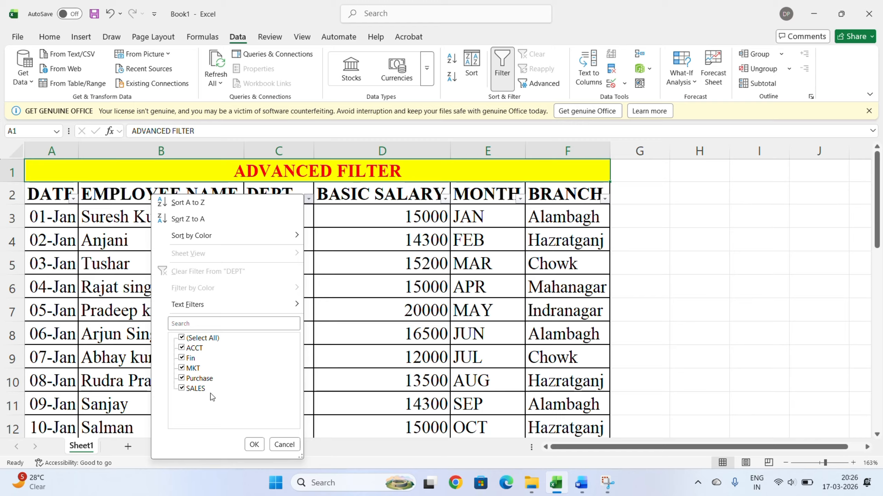
{"action": "left_click", "coordinate": [282, 447]}
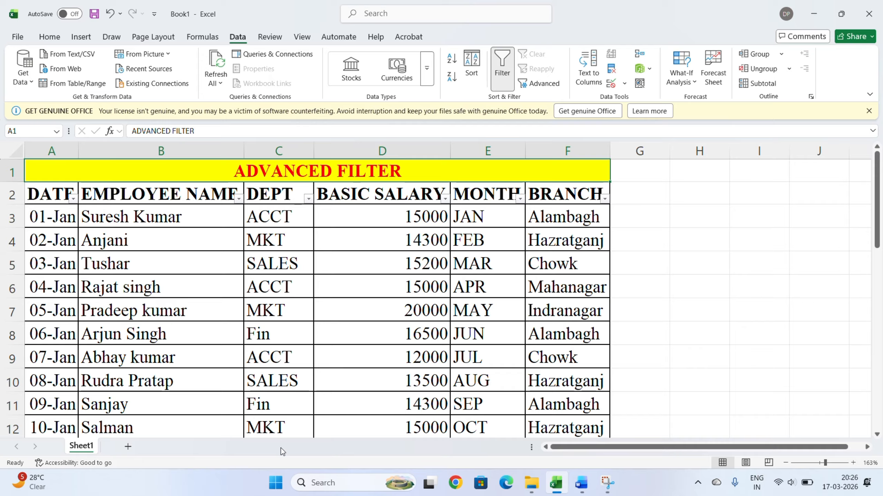
{"action": "left_click", "coordinate": [505, 57]}
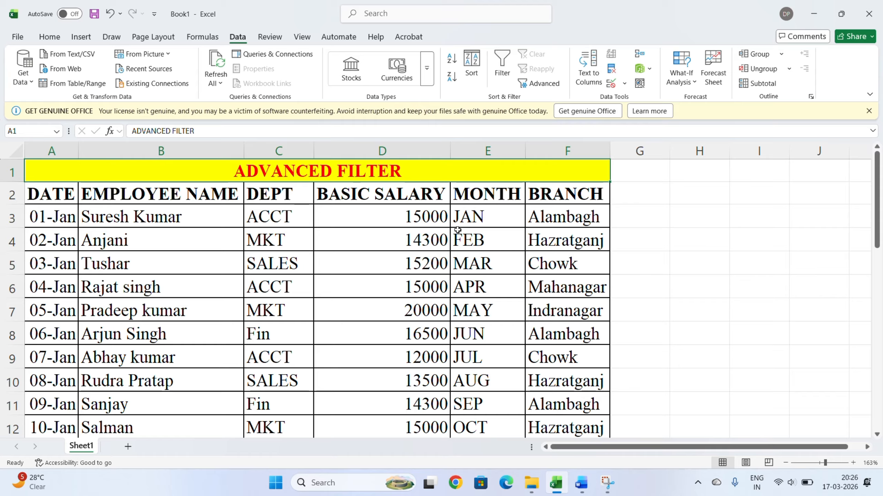
Copy the MONTH header into cell G2 and widen column G to fit it.
{"action": "left_click", "coordinate": [485, 194]}
{"action": "key", "text": "ctrl+c"}
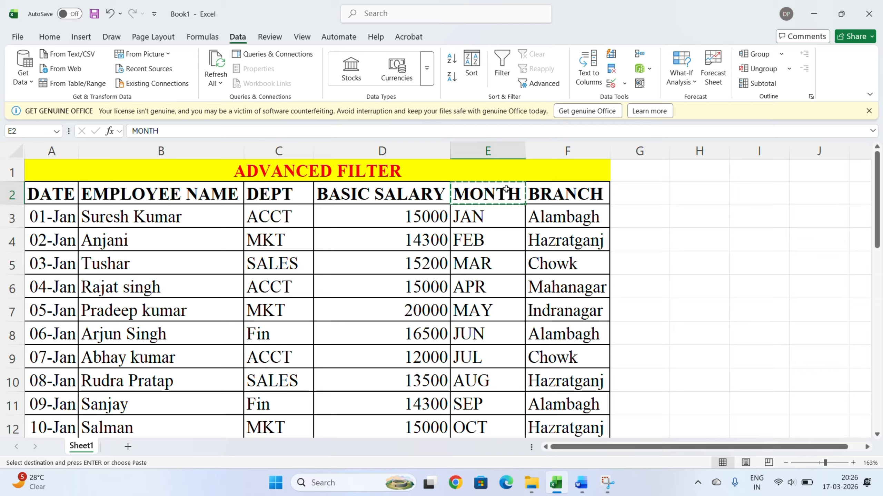
{"action": "left_click", "coordinate": [651, 193]}
{"action": "key", "text": "ctrl+v"}
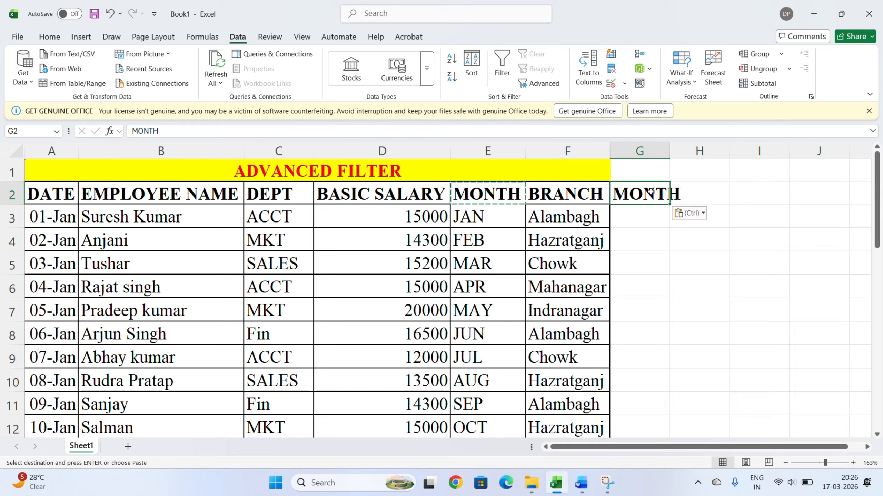
{"action": "left_click_drag", "start_coordinate": [670, 151], "coordinate": [698, 150]}
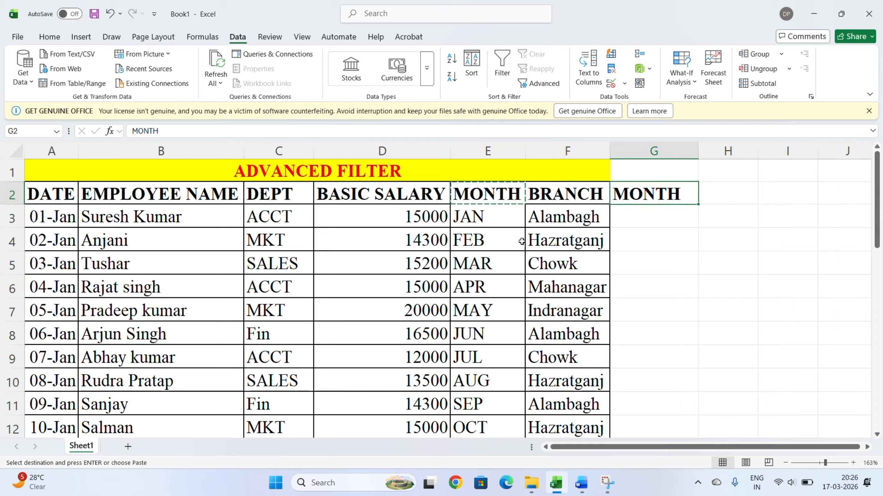
Copy FEB from cell E4 into G3 beneath the copied MONTH header.
{"action": "left_click", "coordinate": [501, 241]}
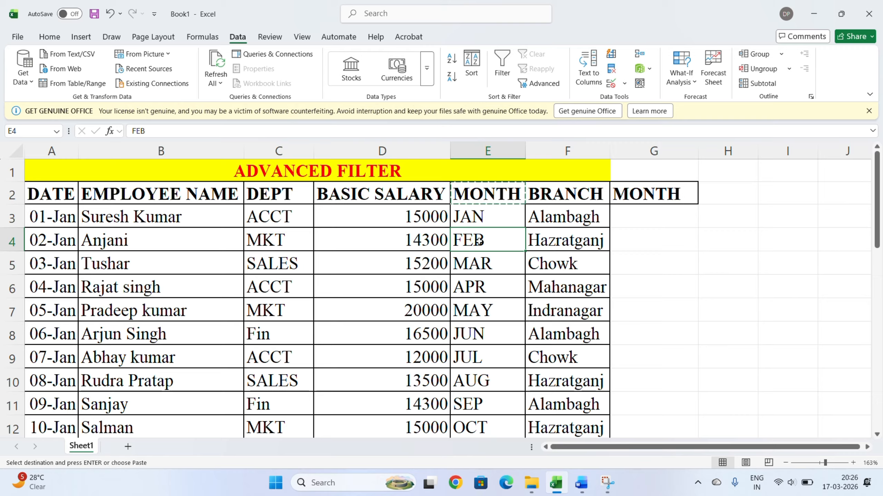
{"action": "key", "text": "ctrl+c"}
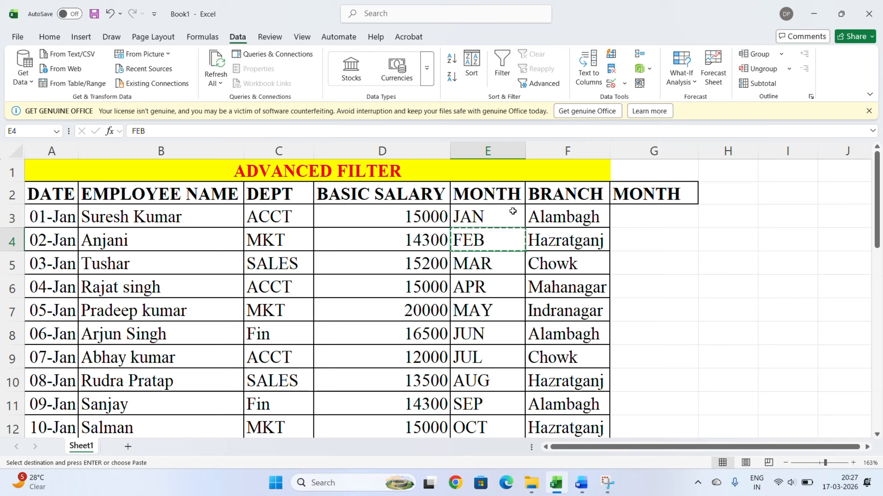
{"action": "left_click", "coordinate": [629, 210]}
{"action": "key", "text": "ctrl+v"}
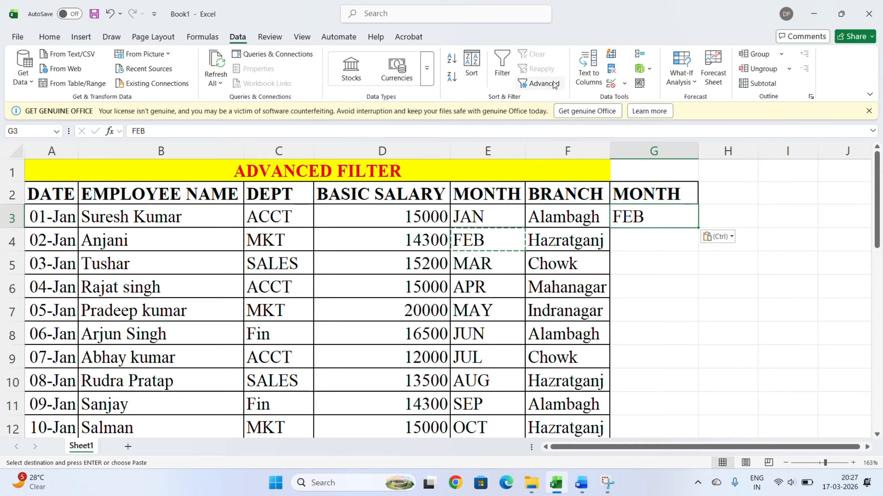
Start an Advanced Filter with Copy to another location selected, and move the dialog away from the data.
{"action": "left_click", "coordinate": [534, 83]}
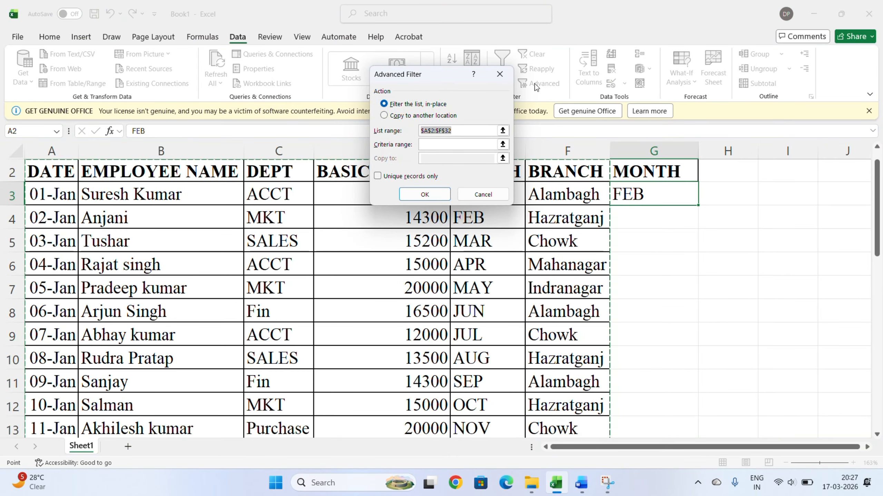
{"action": "left_click", "coordinate": [385, 116]}
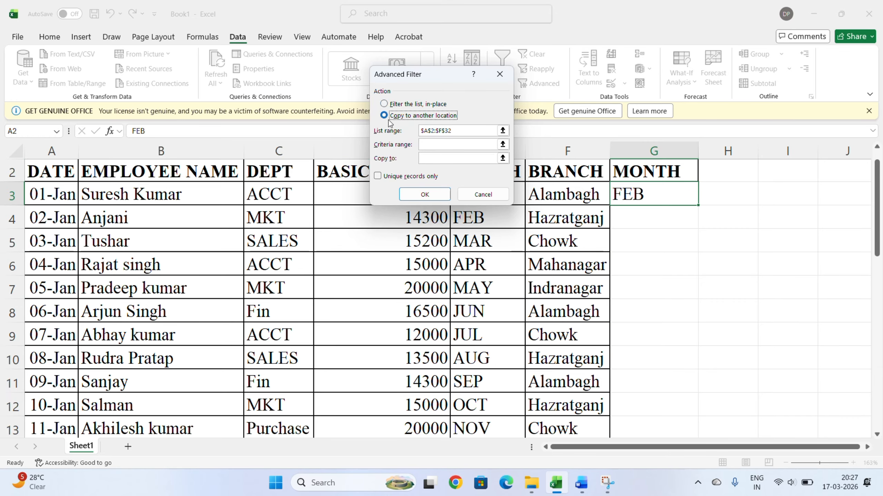
{"action": "left_click", "coordinate": [450, 146]}
{"action": "left_click", "coordinate": [451, 134]}
{"action": "left_click", "coordinate": [422, 157]}
{"action": "left_click_drag", "start_coordinate": [432, 78], "coordinate": [293, 53]}
Clear the Advanced Filter's list range and set it to A2:F32 on Sheet1.
{"action": "left_click", "coordinate": [315, 92]}
{"action": "key", "text": "BackSpace"}
{"action": "key", "text": "BackSpace"}
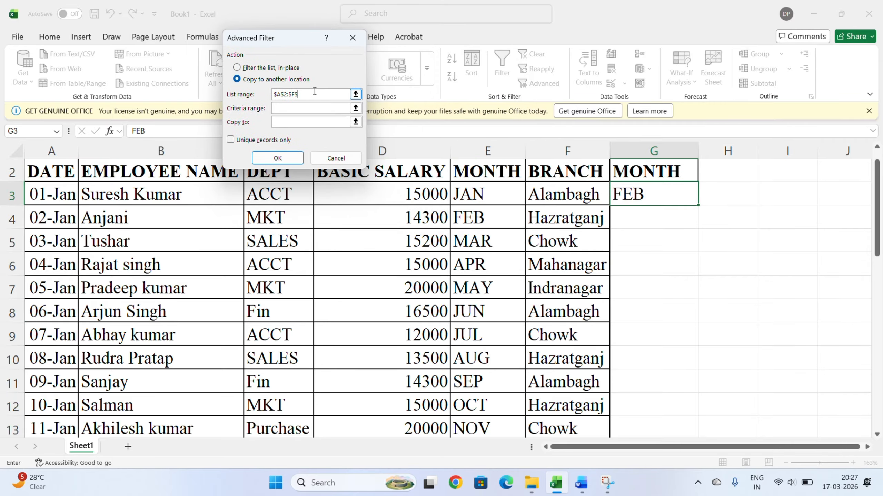
{"action": "key", "text": "BackSpace"}
{"action": "key", "text": "BackSpace"}
{"action": "key", "text": "BackSpace"}
{"action": "key", "text": "BackSpace"}
{"action": "key", "text": "BackSpace"}
{"action": "key", "text": "BackSpace"}
{"action": "key", "text": "BackSpace"}
{"action": "key", "text": "BackSpace"}
{"action": "left_click", "coordinate": [61, 172]}
{"action": "key", "text": "shift+Right"}
{"action": "key", "text": "shift+Right"}
{"action": "key", "text": "shift+Right"}
{"action": "key", "text": "shift+Right"}
{"action": "key", "text": "shift+Right"}
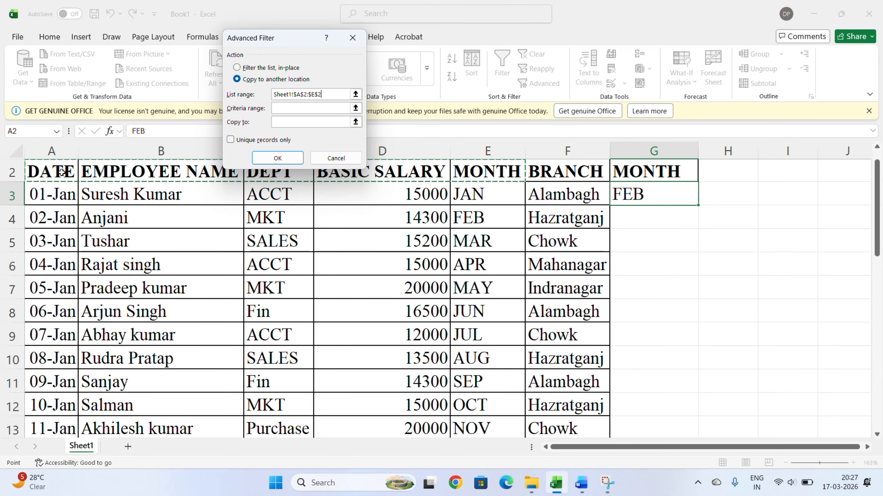
{"action": "key", "text": "shift+Down"}
{"action": "key", "text": "shift+Down"}
{"action": "key", "text": "shift+Down"}
{"action": "key", "text": "shift+Down"}
{"action": "key", "text": "shift+Down"}
{"action": "key", "text": "shift+Down"}
{"action": "key", "text": "shift+Down"}
{"action": "key", "text": "shift+Down"}
{"action": "key", "text": "shift+Down"}
{"action": "key", "text": "shift+Down"}
{"action": "key", "text": "shift+Down"}
{"action": "key", "text": "shift+Down"}
{"action": "key", "text": "shift+Down"}
{"action": "key", "text": "shift+Down"}
{"action": "key", "text": "shift+Down"}
{"action": "key", "text": "shift+Down"}
{"action": "key", "text": "shift+Down"}
{"action": "key", "text": "shift+Down"}
{"action": "key", "text": "shift+Down"}
{"action": "key", "text": "shift+Down"}
{"action": "key", "text": "shift+Down"}
{"action": "key", "text": "shift+Down"}
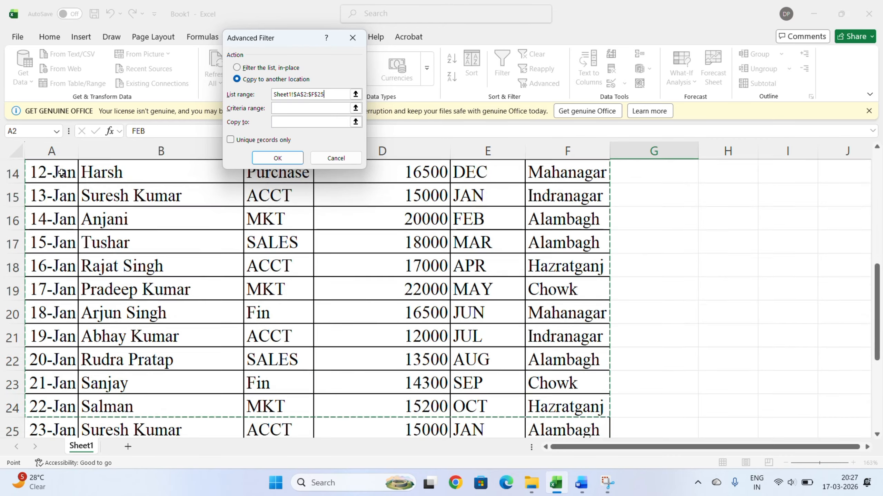
{"action": "key", "text": "shift+Down"}
{"action": "key", "text": "shift+Down"}
{"action": "key", "text": "shift+Down"}
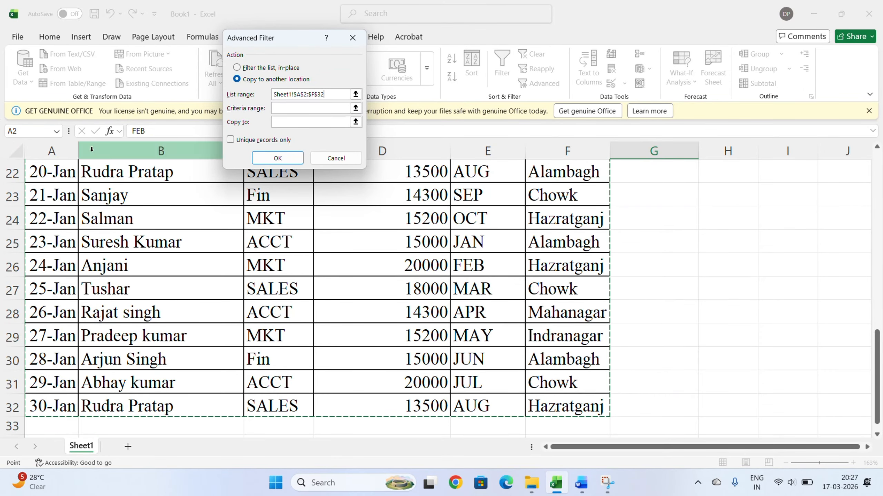
Set the Advanced Filter's criteria range to G2:G3, covering the MONTH header and FEB.
{"action": "left_click", "coordinate": [285, 106]}
{"action": "left_click", "coordinate": [297, 106]}
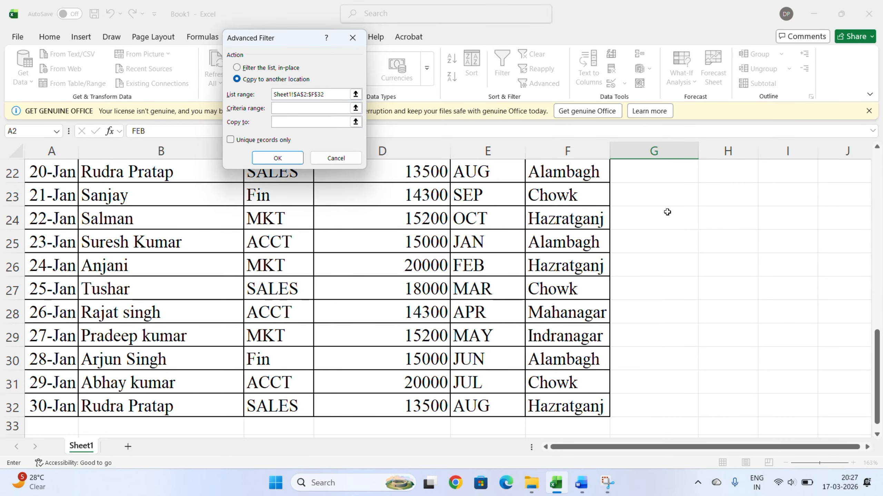
{"action": "left_click_drag", "start_coordinate": [881, 348], "coordinate": [858, 165]}
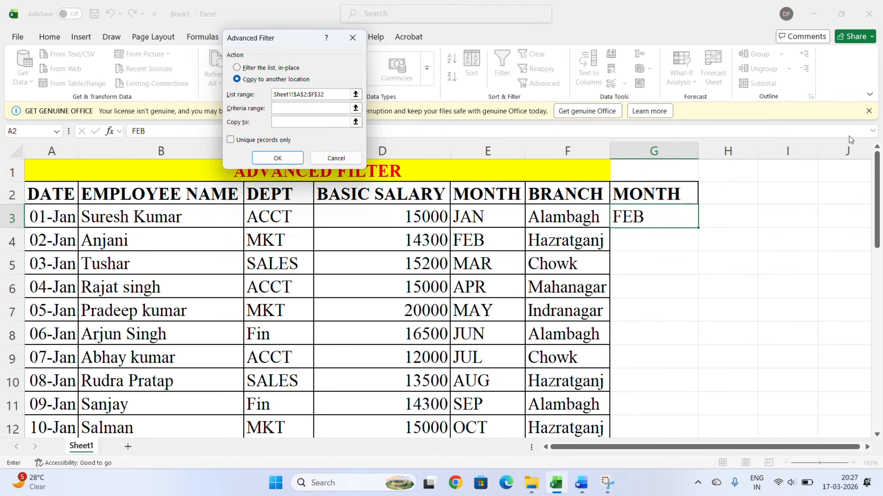
{"action": "left_click", "coordinate": [673, 194]}
{"action": "key", "text": "shift+Down"}
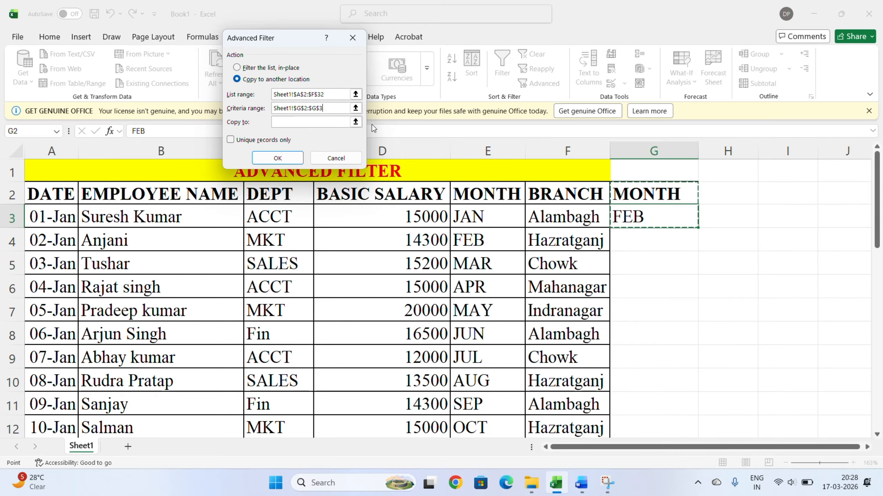
Set the copy destination to cell G5 and run the Advanced Filter to extract the FEB records.
{"action": "left_click", "coordinate": [328, 122]}
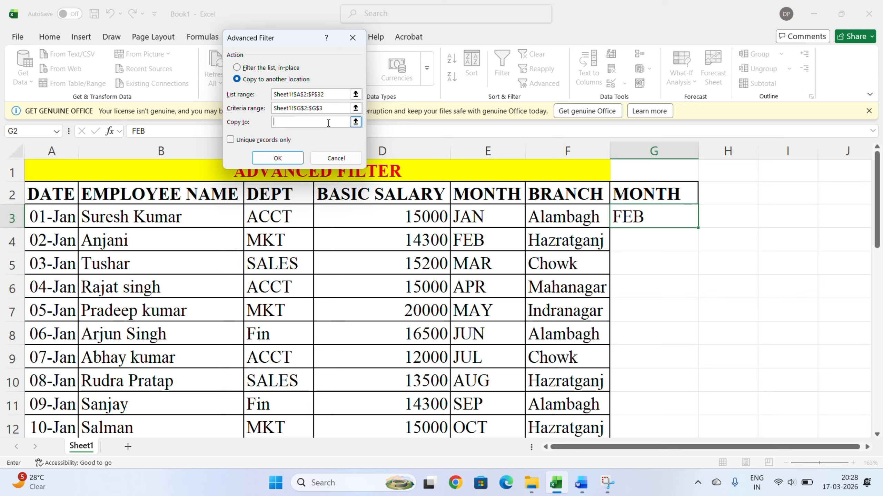
{"action": "left_click", "coordinate": [638, 258]}
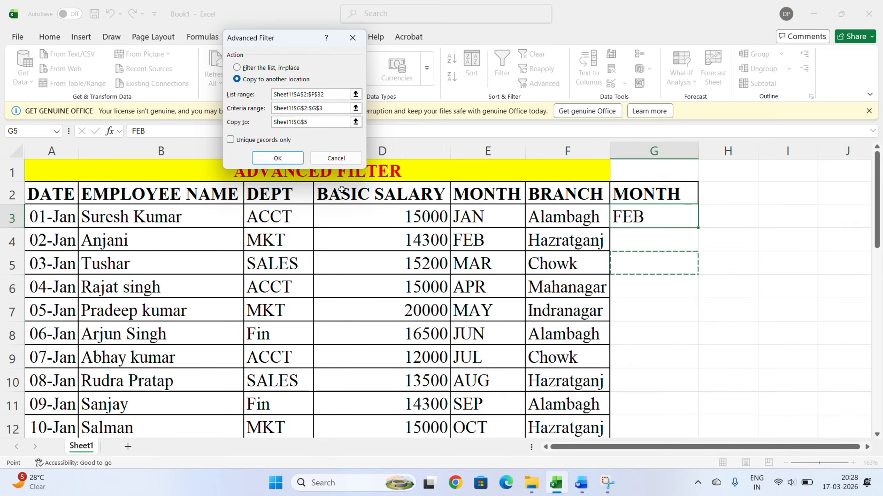
{"action": "left_click", "coordinate": [279, 158]}
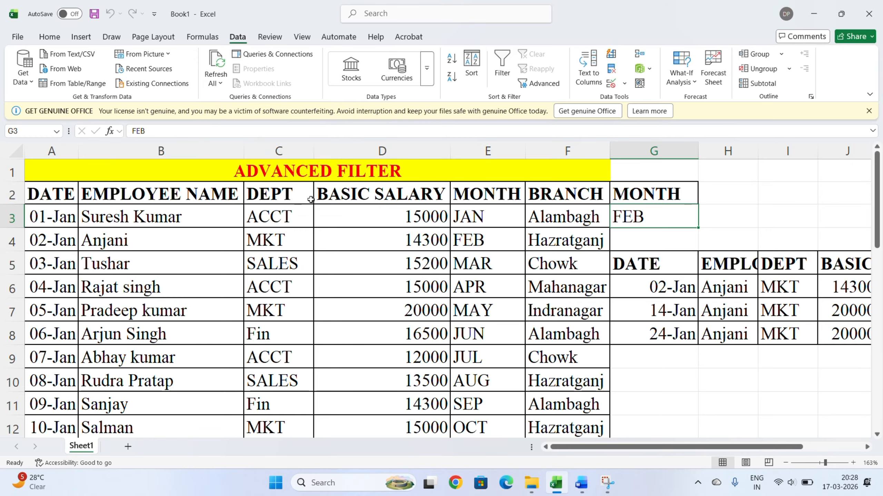
{"action": "left_click_drag", "start_coordinate": [564, 450], "coordinate": [644, 442]}
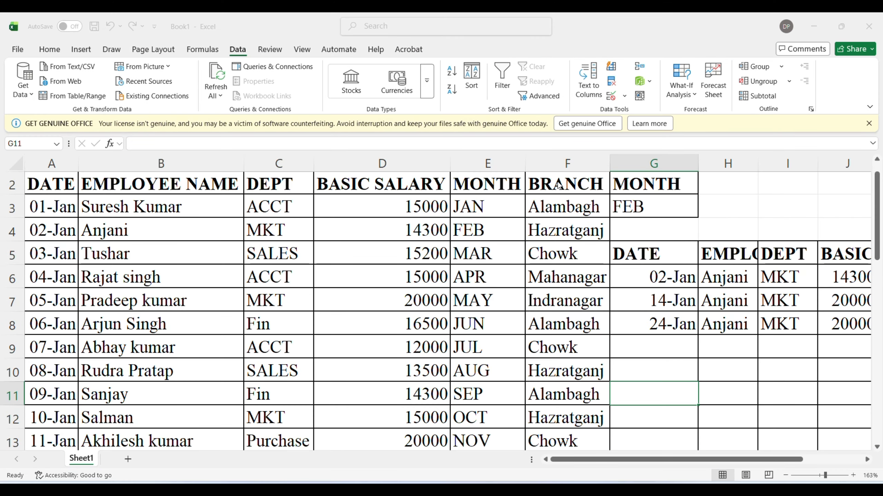
Copy the BRANCH header and Alambagh from F2:F3 into G10:G11 below the extracted FEB records.
{"action": "left_click_drag", "start_coordinate": [548, 184], "coordinate": [549, 205]}
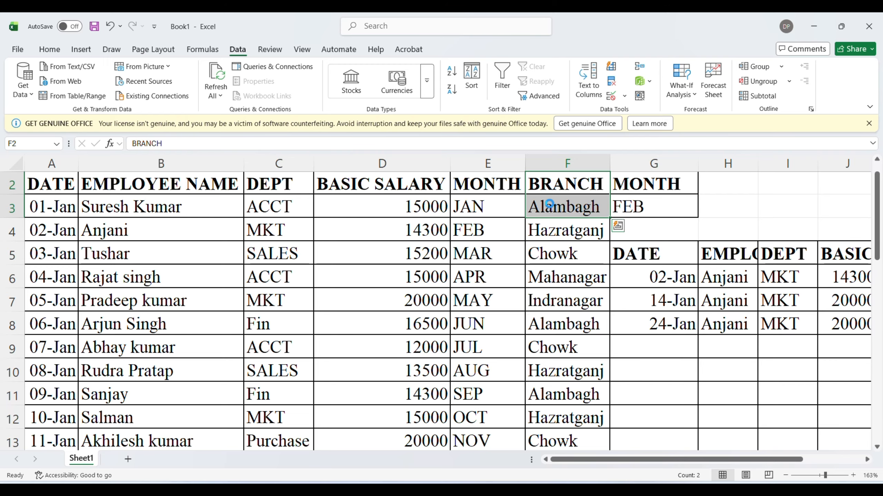
{"action": "key", "text": "ctrl+c"}
{"action": "left_click", "coordinate": [659, 362]}
{"action": "key", "text": "ctrl+v"}
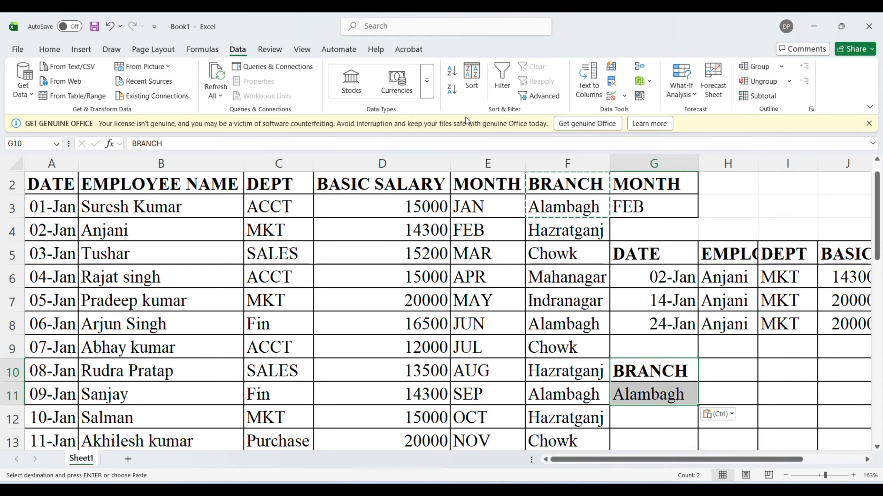
Start another Advanced Filter with Copy to another location selected, keeping the list range A2:F32.
{"action": "left_click", "coordinate": [540, 95]}
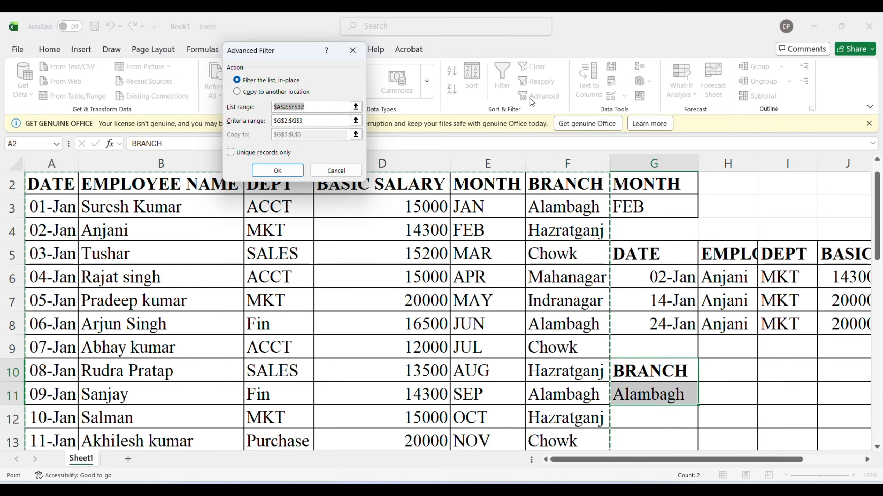
{"action": "left_click", "coordinate": [257, 92]}
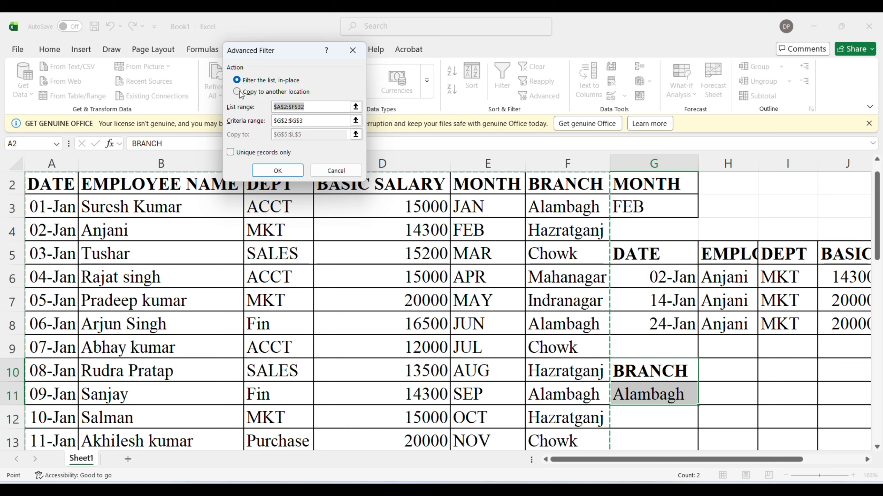
{"action": "left_click", "coordinate": [312, 111]}
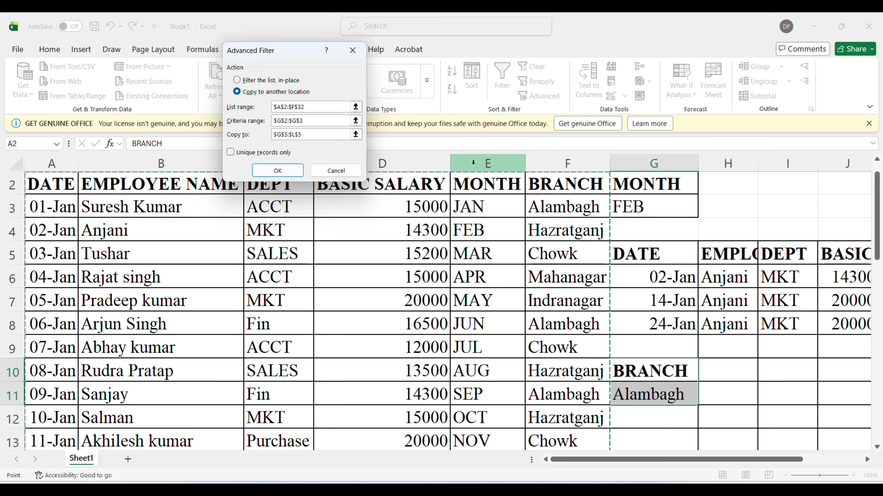
Replace the Advanced Filter's criteria range with G10:G11, covering the BRANCH header and Alambagh.
{"action": "left_click", "coordinate": [325, 121]}
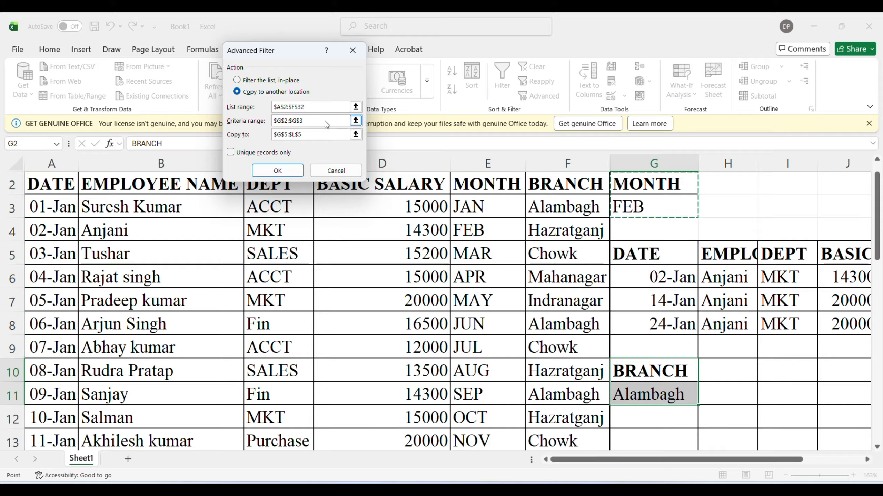
{"action": "key", "text": "BackSpace"}
{"action": "key", "text": "BackSpace"}
{"action": "key", "text": "BackSpace"}
{"action": "key", "text": "BackSpace"}
{"action": "key", "text": "BackSpace"}
{"action": "key", "text": "BackSpace"}
{"action": "key", "text": "BackSpace"}
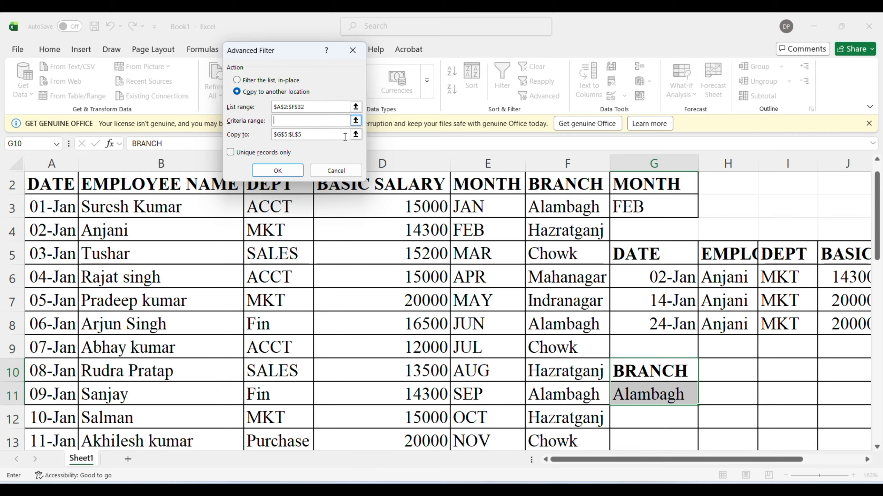
{"action": "left_click_drag", "start_coordinate": [618, 372], "coordinate": [692, 400]}
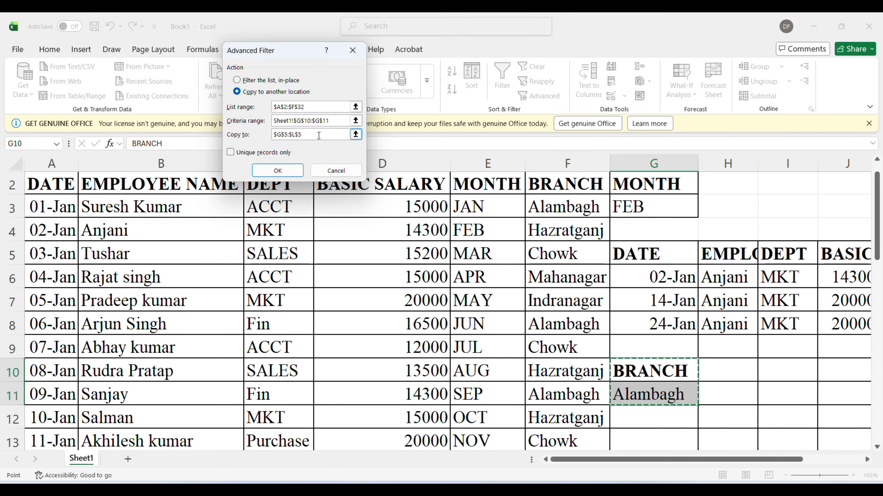
Replace the copy destination with cell G12 and run the Advanced Filter to extract the Alambagh records.
{"action": "left_click", "coordinate": [319, 136]}
{"action": "key", "text": "BackSpace"}
{"action": "key", "text": "BackSpace"}
{"action": "key", "text": "BackSpace"}
{"action": "key", "text": "BackSpace"}
{"action": "key", "text": "BackSpace"}
{"action": "key", "text": "BackSpace"}
{"action": "key", "text": "BackSpace"}
{"action": "key", "text": "BackSpace"}
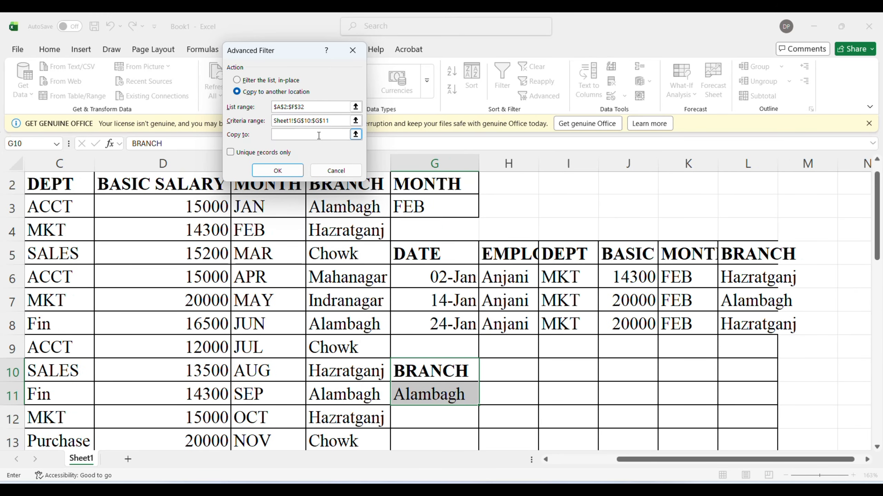
{"action": "left_click", "coordinate": [403, 423]}
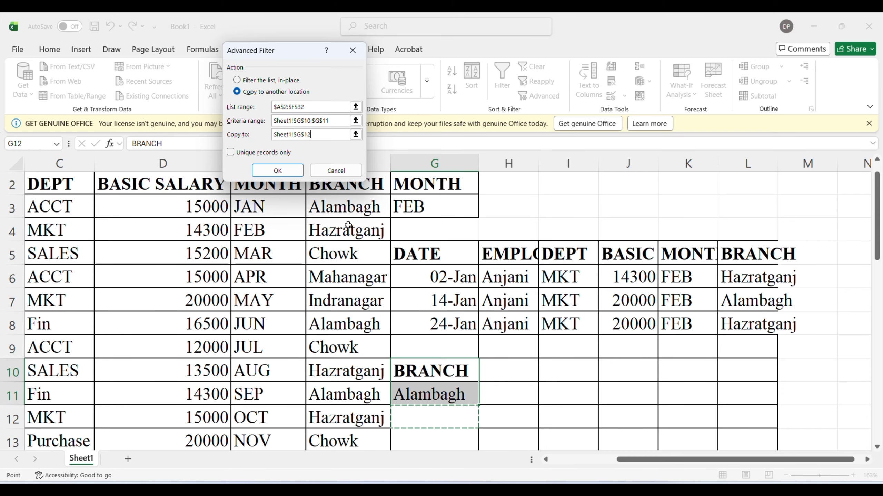
{"action": "left_click", "coordinate": [277, 170]}
Examine the extracted Alambagh records below row 12 and compare them with the source employee table.
{"action": "key", "text": "Left"}
{"action": "key", "text": "Left"}
{"action": "key", "text": "Left"}
{"action": "key", "text": "Left"}
{"action": "key", "text": "Left"}
{"action": "key", "text": "Left"}
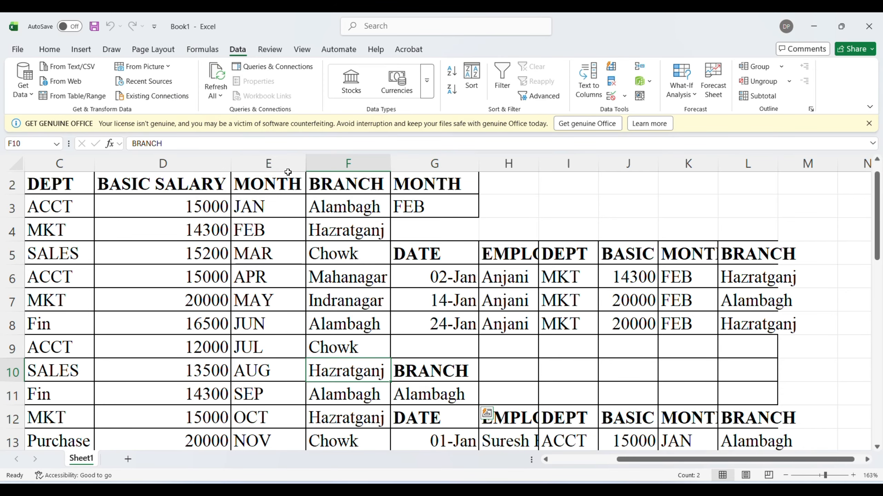
{"action": "key", "text": "Right"}
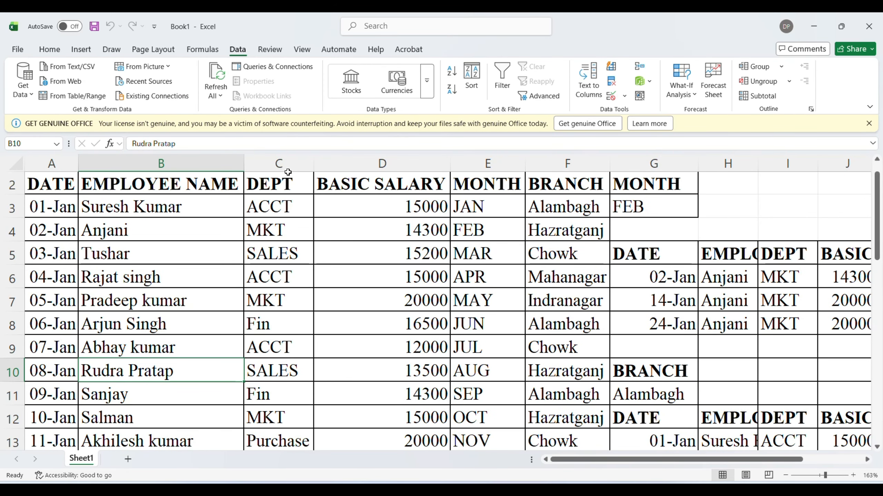
{"action": "key", "text": "Right"}
{"action": "key", "text": "Right"}
{"action": "key", "text": "Right"}
{"action": "key", "text": "Right"}
{"action": "key", "text": "Down"}
{"action": "key", "text": "Down"}
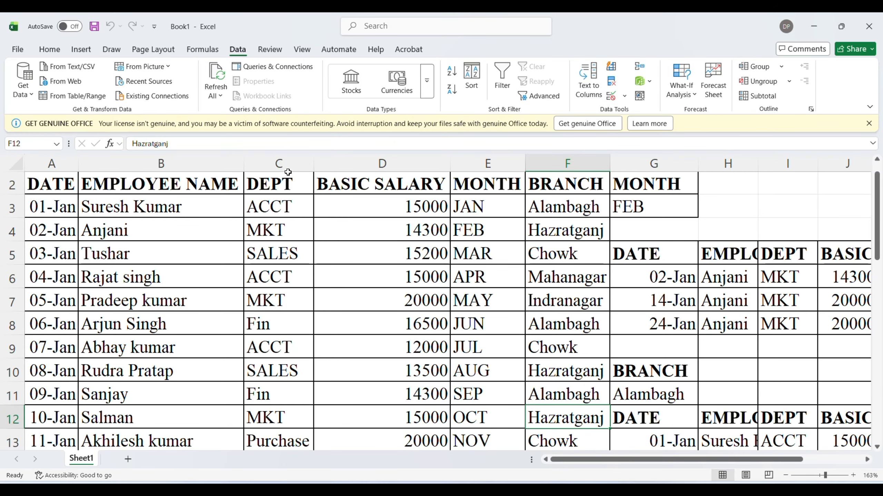
{"action": "key", "text": "Down"}
{"action": "key", "text": "Down"}
{"action": "key", "text": "Down"}
{"action": "key", "text": "Down"}
{"action": "key", "text": "Down"}
{"action": "key", "text": "Down"}
{"action": "key", "text": "Down"}
{"action": "key", "text": "Down"}
{"action": "key", "text": "Down"}
{"action": "key", "text": "Right"}
{"action": "key", "text": "Right"}
{"action": "key", "text": "Right"}
{"action": "key", "text": "Right"}
{"action": "key", "text": "Right"}
{"action": "key", "text": "Right"}
{"action": "key", "text": "Right"}
{"action": "key", "text": "Right"}
{"action": "key", "text": "Right"}
{"action": "key", "text": "Right"}
{"action": "key", "text": "Right"}
{"action": "key", "text": "Right"}
{"action": "key", "text": "Right"}
{"action": "key", "text": "Right"}
{"action": "key", "text": "Right"}
{"action": "key", "text": "Left"}
{"action": "key", "text": "Left"}
{"action": "key", "text": "Left"}
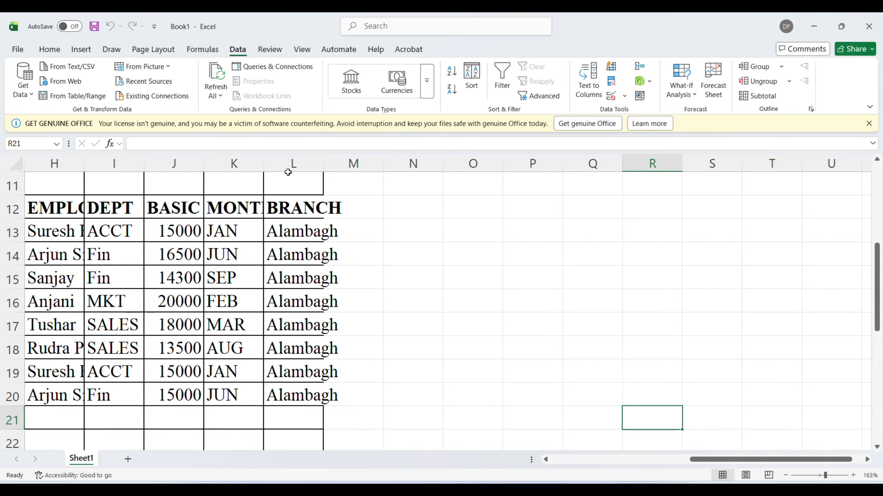
{"action": "key", "text": "Home"}
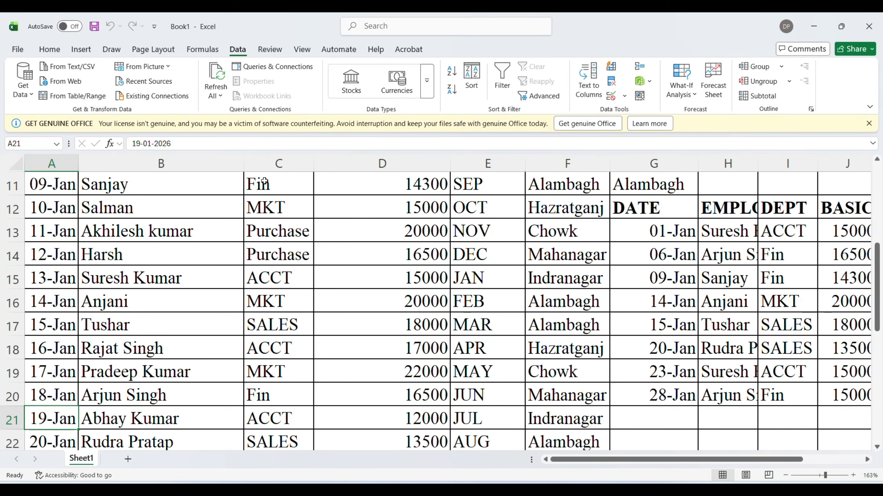
{"action": "scroll", "coordinate": [264, 181], "scroll_direction": "down", "scroll_amount": 4}
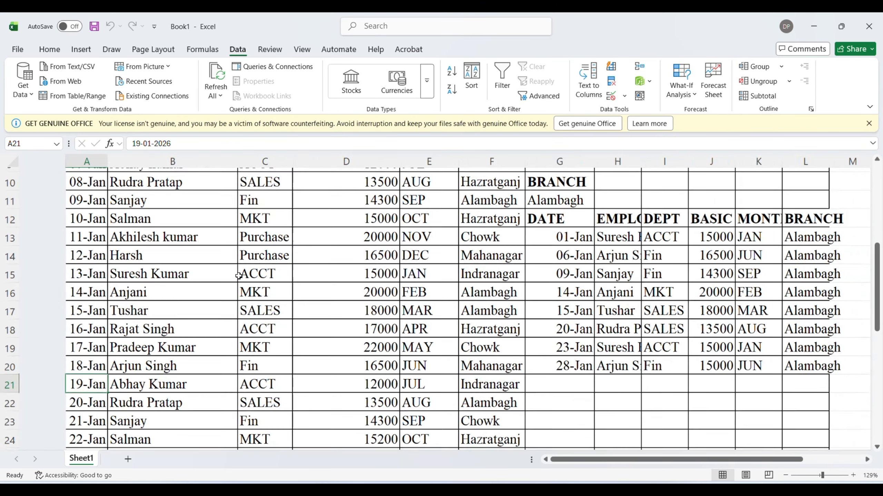
{"action": "key", "text": "Right"}
{"action": "key", "text": "Up"}
{"action": "key", "text": "Up"}
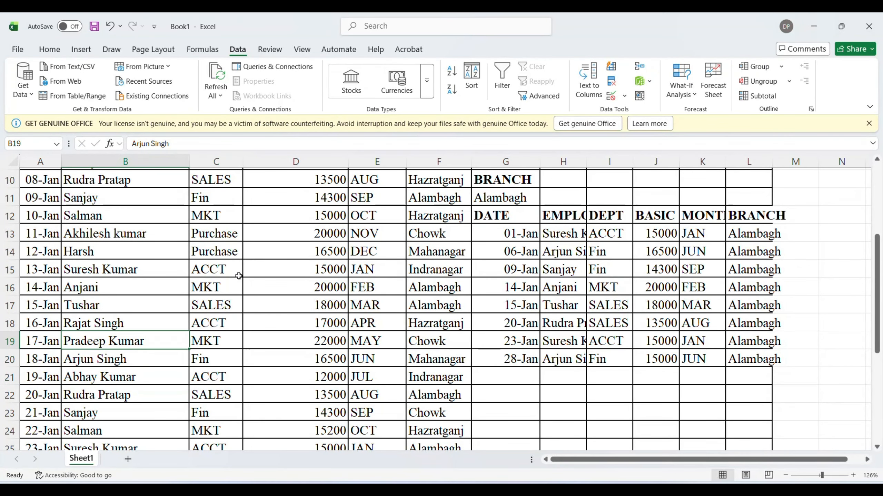
{"action": "key", "text": "ctrl+Up"}
{"action": "key", "text": "Up"}
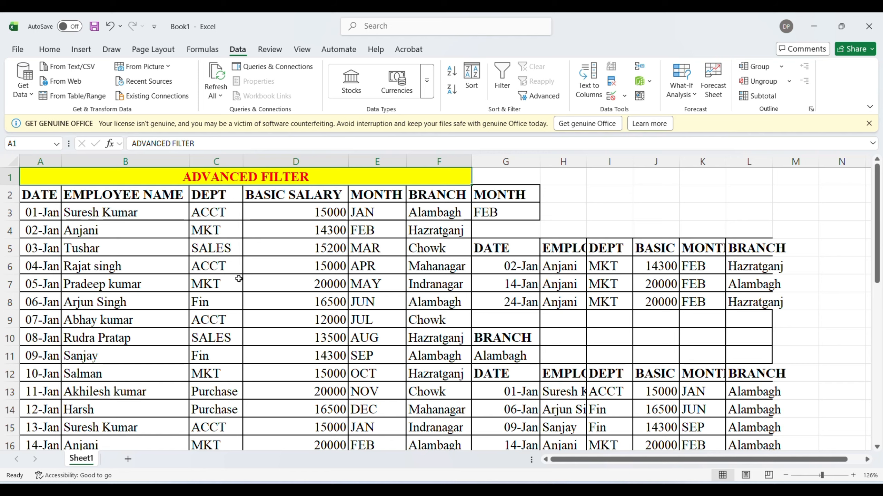
Delete the criteria and extracted records in the range G1:M25 beside the employee table.
{"action": "left_click", "coordinate": [503, 181]}
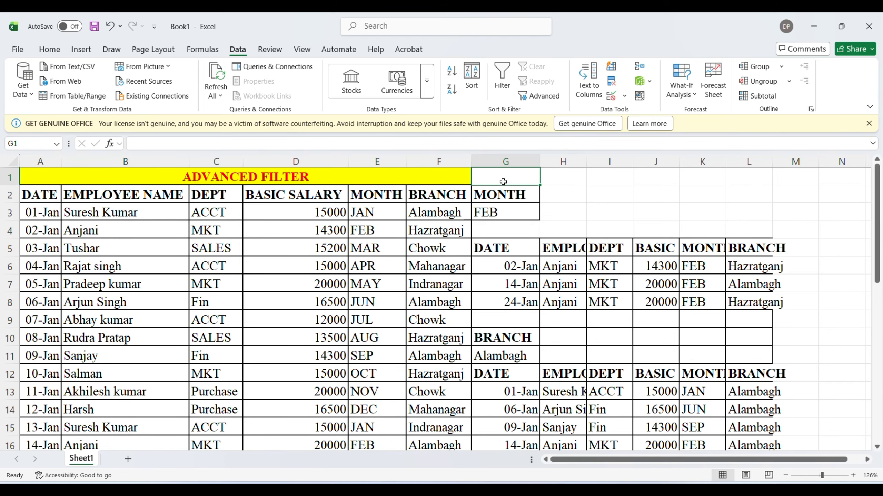
{"action": "key", "text": "shift+Right"}
{"action": "key", "text": "shift+Right"}
{"action": "key", "text": "shift+Right"}
{"action": "key", "text": "shift+Right"}
{"action": "key", "text": "shift+Right"}
{"action": "key", "text": "shift+Down"}
{"action": "key", "text": "shift+Down"}
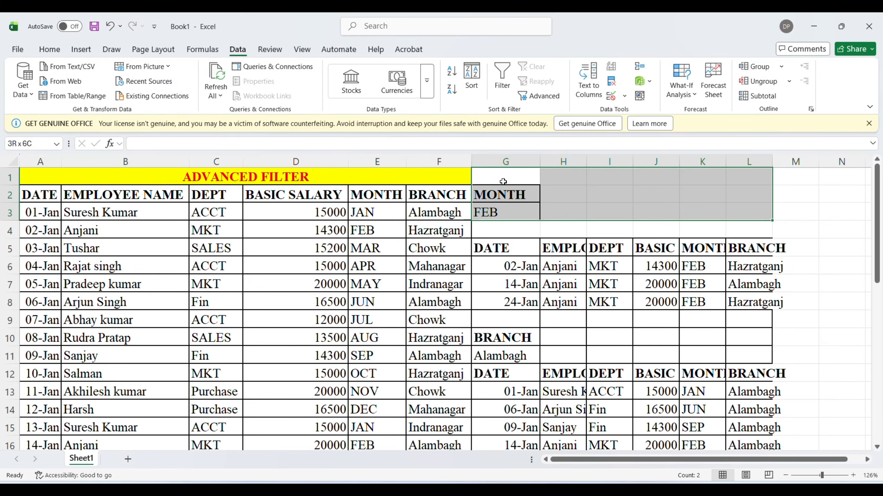
{"action": "key", "text": "shift+Down"}
{"action": "key", "text": "shift+Down"}
{"action": "key", "text": "shift+Down"}
{"action": "key", "text": "shift+Down"}
{"action": "key", "text": "shift+Down"}
{"action": "key", "text": "shift+Down"}
{"action": "key", "text": "shift+Down"}
{"action": "key", "text": "shift+Down"}
{"action": "key", "text": "shift+Down"}
{"action": "key", "text": "shift+Down"}
{"action": "key", "text": "shift+Down"}
{"action": "key", "text": "shift+Down"}
{"action": "key", "text": "shift+Down"}
{"action": "key", "text": "shift+Down"}
{"action": "key", "text": "shift+Down"}
{"action": "key", "text": "shift+Down"}
{"action": "key", "text": "shift+Down"}
{"action": "key", "text": "shift+Down"}
{"action": "key", "text": "shift+Down"}
{"action": "key", "text": "shift+Down"}
{"action": "key", "text": "shift+Right"}
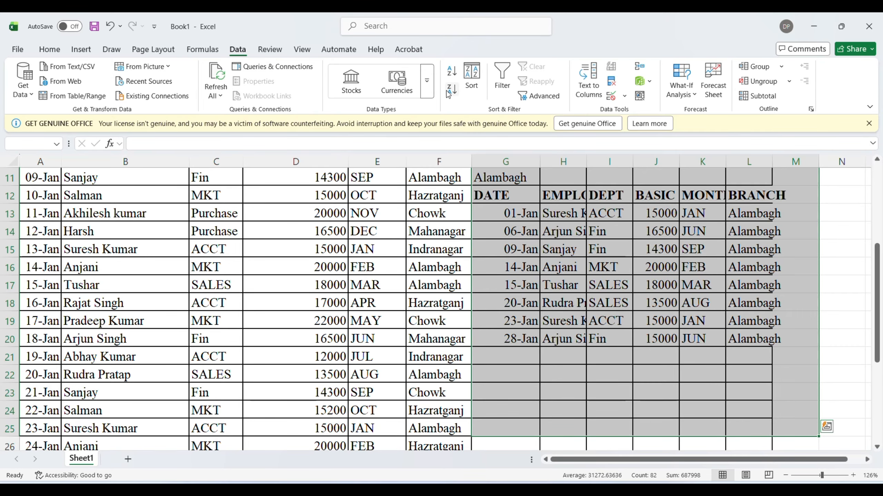
{"action": "key", "text": "Delete"}
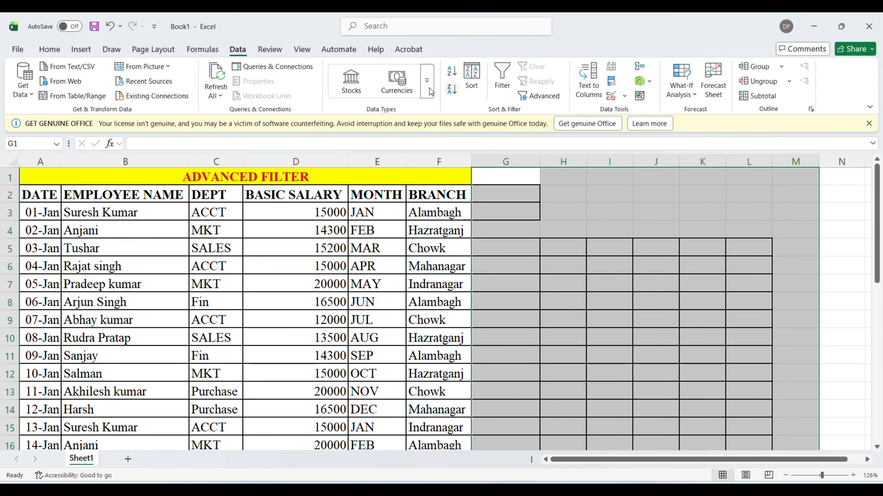
Apply Clear All to the range G1:M25 to remove the leftover borders and formatting.
{"action": "left_click", "coordinate": [50, 49]}
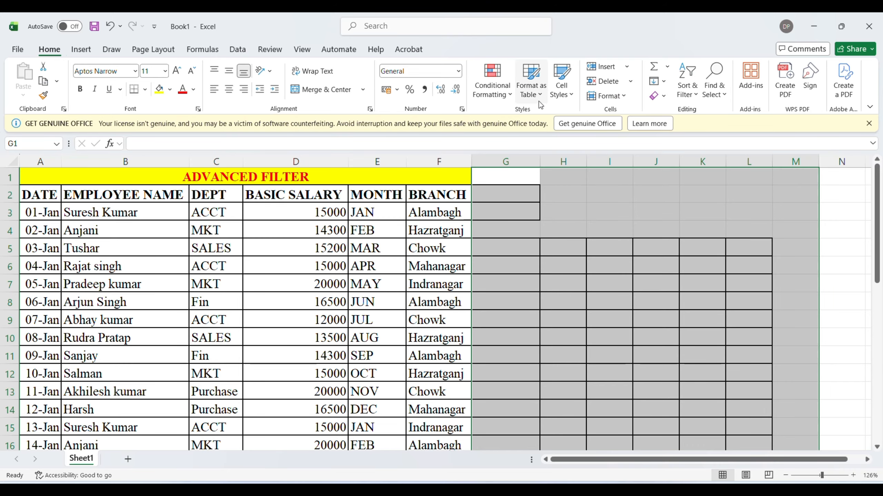
{"action": "left_click", "coordinate": [658, 95]}
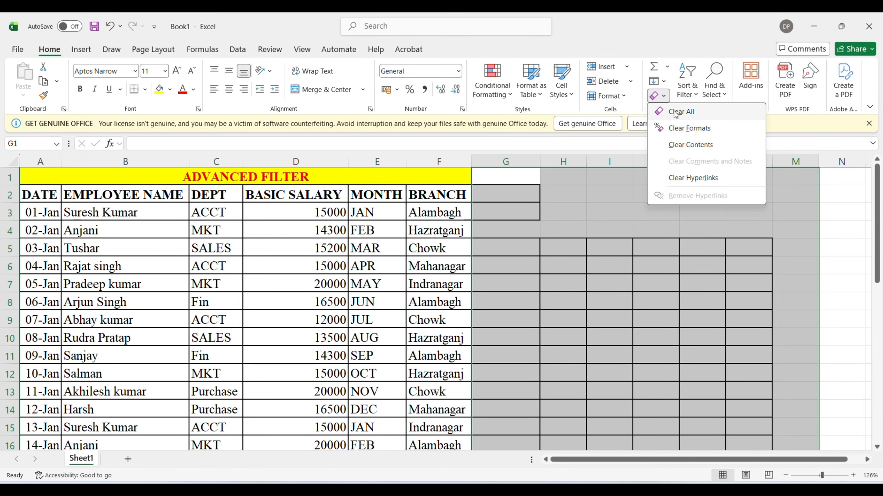
{"action": "left_click", "coordinate": [677, 111]}
{"action": "left_click", "coordinate": [502, 277]}
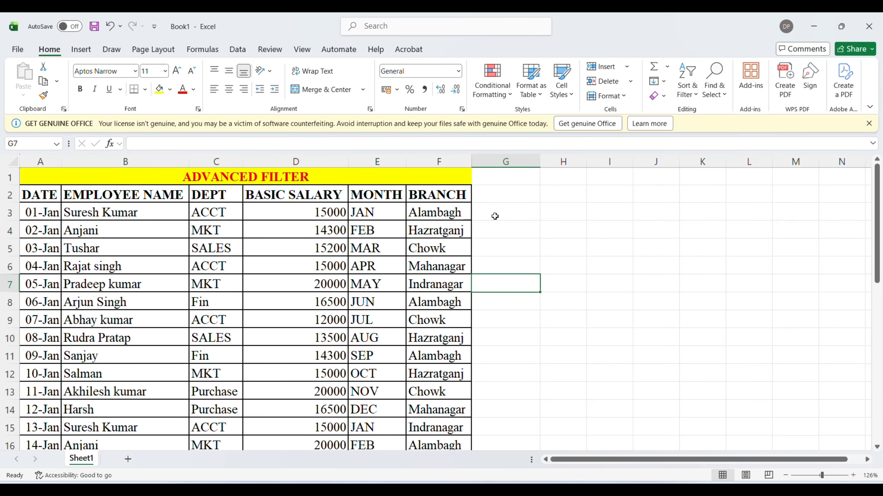
Copy the BRANCH header from cell F2 into G2 as a new criteria header.
{"action": "left_click", "coordinate": [454, 196]}
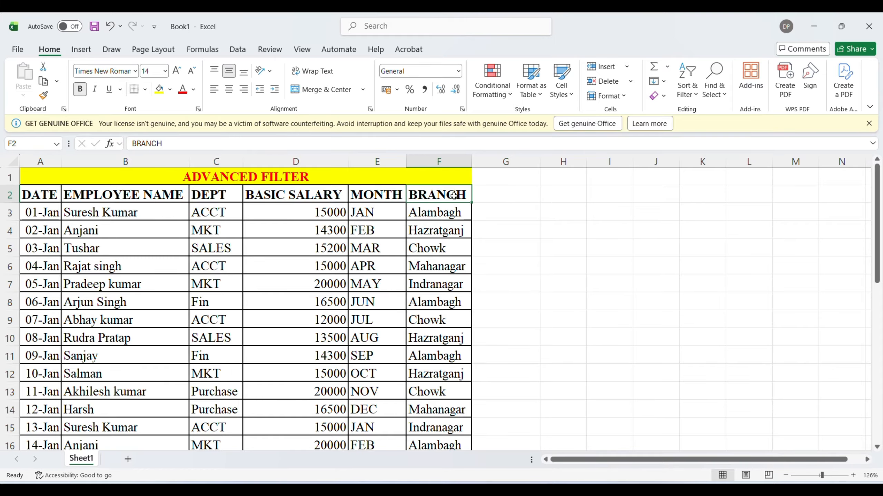
{"action": "key", "text": "ctrl+c"}
{"action": "left_click", "coordinate": [500, 193]}
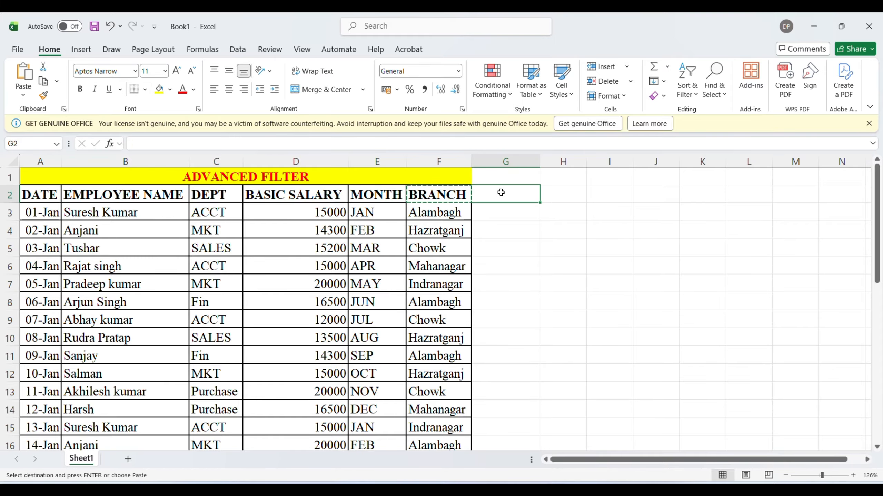
{"action": "key", "text": "ctrl+v"}
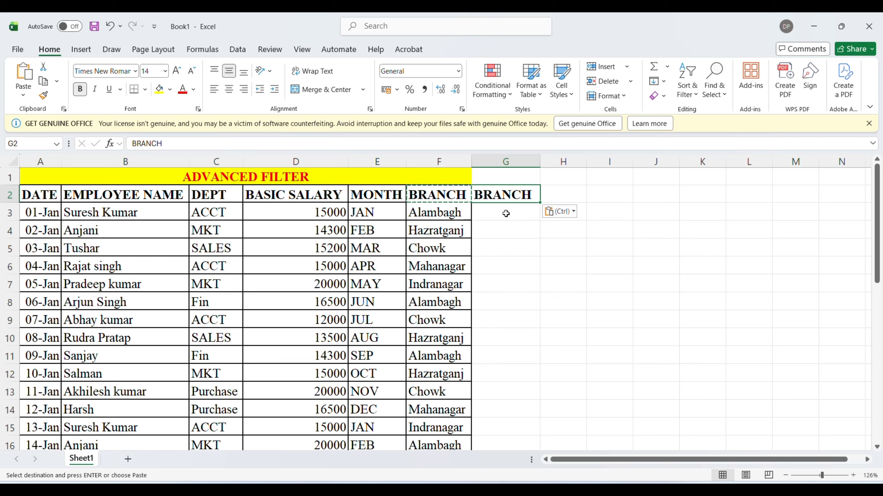
Start a FILTER formula in cell G4 with the whole employee table A2:F32 as its array.
{"action": "left_click", "coordinate": [507, 229]}
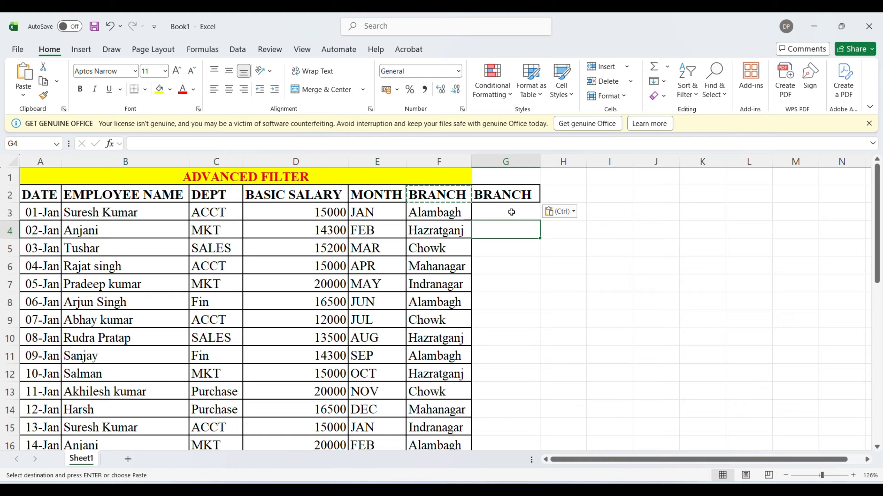
{"action": "type", "text": "="}
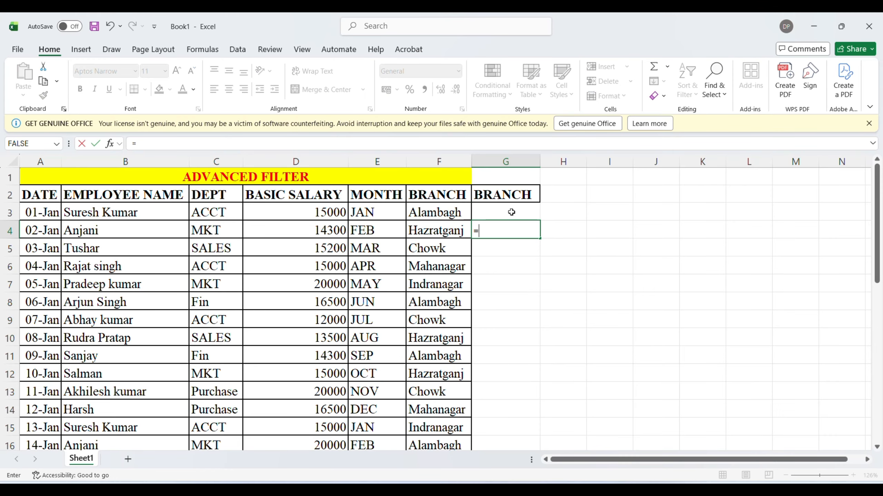
{"action": "type", "text": "FILTER"}
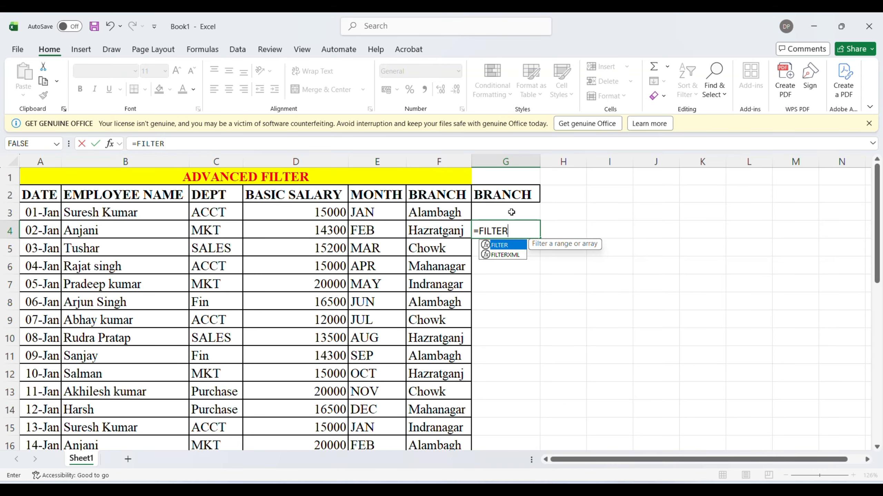
{"action": "type", "text": "("}
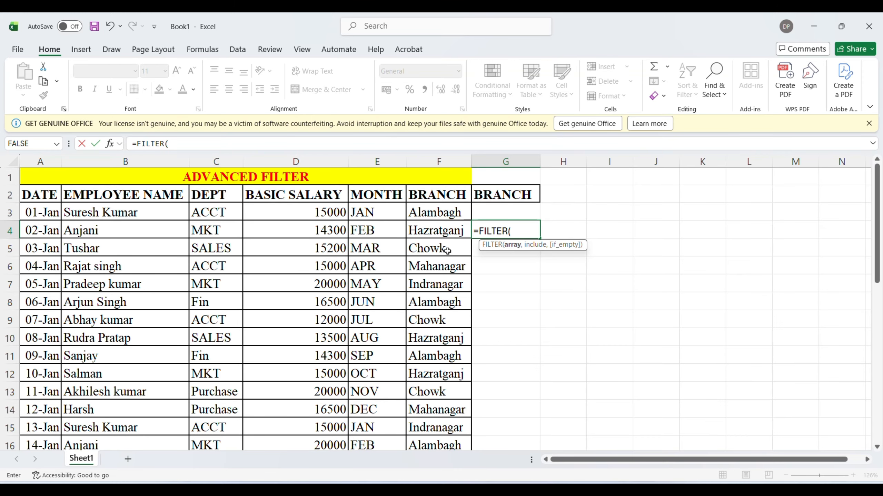
{"action": "left_click", "coordinate": [47, 194]}
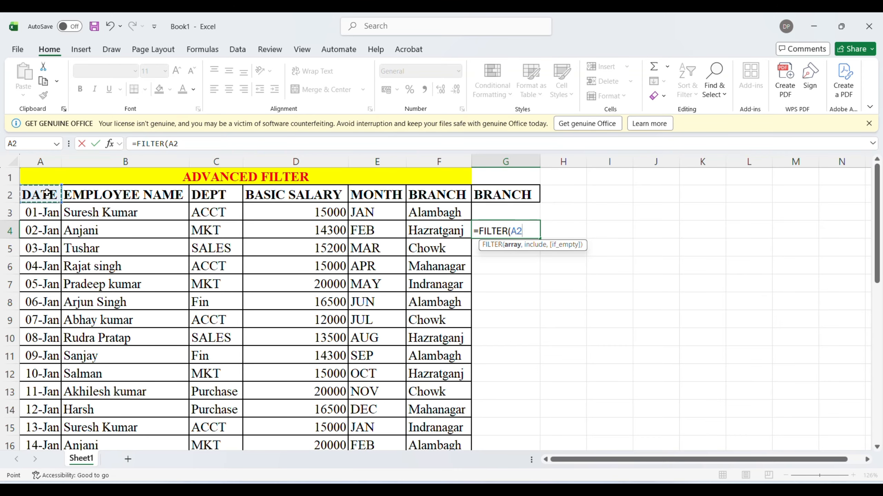
{"action": "key", "text": "shift+Right"}
{"action": "key", "text": "shift+Right"}
{"action": "key", "text": "shift+Right"}
{"action": "key", "text": "shift+Right"}
{"action": "key", "text": "shift+Right"}
{"action": "key", "text": "shift+Down"}
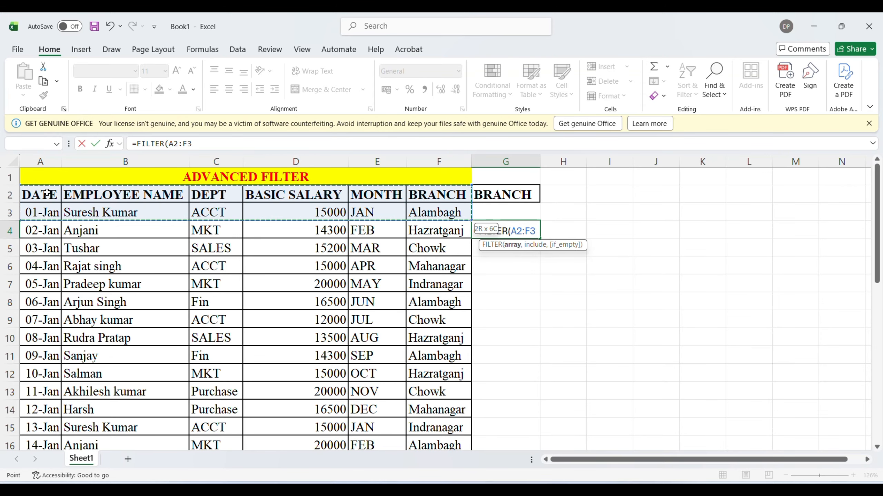
{"action": "key", "text": "shift+Down"}
{"action": "key", "text": "shift+Down"}
{"action": "key", "text": "shift+Down"}
{"action": "key", "text": "shift+Down"}
{"action": "key", "text": "shift+Down"}
{"action": "key", "text": "shift+Down"}
{"action": "key", "text": "shift+Down"}
{"action": "key", "text": "shift+Down"}
{"action": "key", "text": "shift+Down"}
{"action": "key", "text": "shift+Down"}
{"action": "key", "text": "shift+Down"}
{"action": "key", "text": "shift+Down"}
{"action": "key", "text": "shift+Down"}
{"action": "key", "text": "shift+Down"}
{"action": "key", "text": "shift+Down"}
{"action": "key", "text": "shift+Down"}
{"action": "key", "text": "shift+Down"}
{"action": "key", "text": "shift+Down"}
{"action": "key", "text": "shift+Down"}
{"action": "key", "text": "shift+Down"}
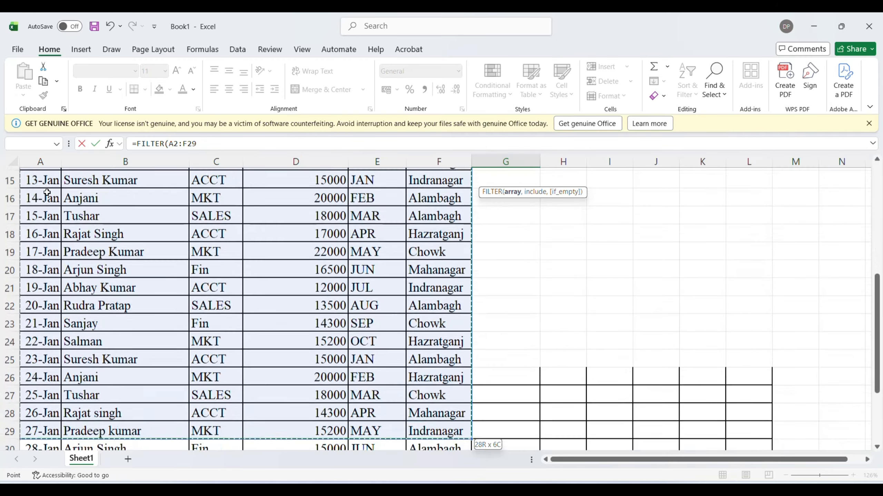
{"action": "key", "text": "shift+Down"}
{"action": "key", "text": "shift+Down"}
{"action": "key", "text": "shift+Down"}
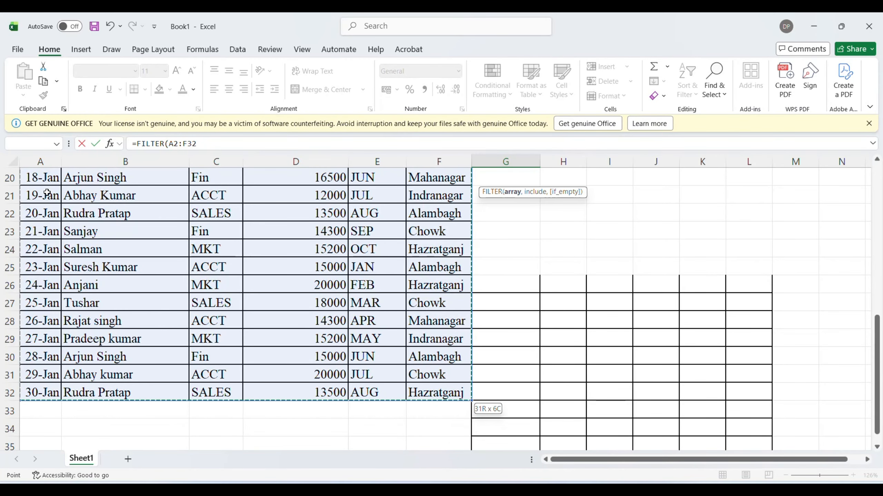
{"action": "type", "text": ","}
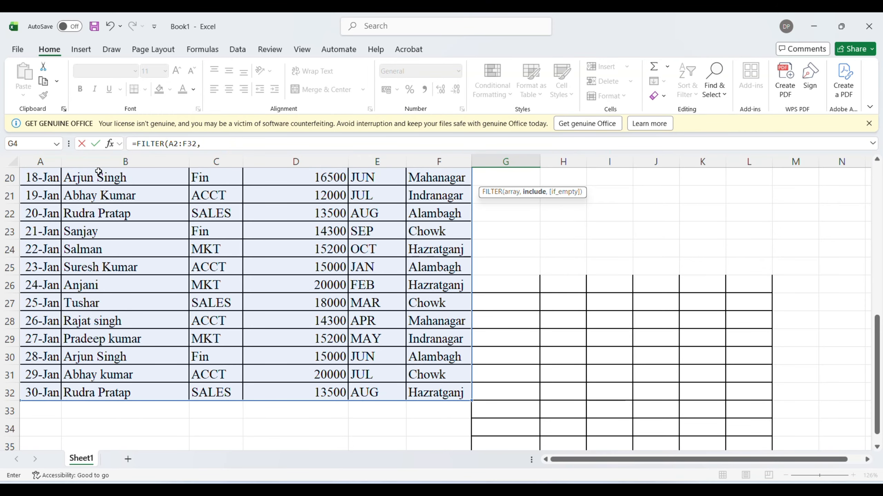
Complete the G4 FILTER formula with the include condition F2:F32=G3.
{"action": "left_click_drag", "start_coordinate": [876, 360], "coordinate": [835, 226]}
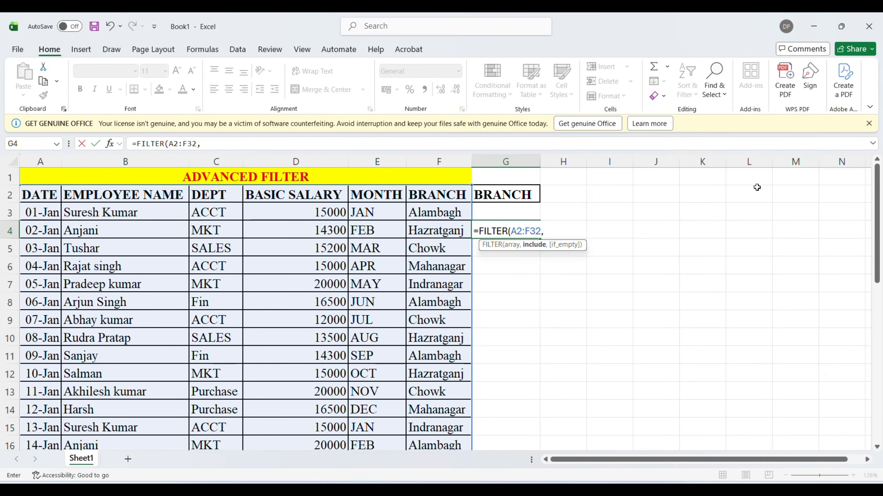
{"action": "left_click", "coordinate": [439, 193]}
{"action": "key", "text": "shift+Down"}
{"action": "key", "text": "shift+Down"}
{"action": "key", "text": "shift+Down"}
{"action": "key", "text": "shift+Down"}
{"action": "key", "text": "shift+Down"}
{"action": "key", "text": "shift+Down"}
{"action": "key", "text": "shift+Down"}
{"action": "key", "text": "shift+Down"}
{"action": "key", "text": "shift+Down"}
{"action": "key", "text": "shift+Down"}
{"action": "key", "text": "shift+Down"}
{"action": "key", "text": "shift+Down"}
{"action": "key", "text": "shift+Down"}
{"action": "key", "text": "shift+Down"}
{"action": "key", "text": "shift+Down"}
{"action": "key", "text": "shift+Down"}
{"action": "key", "text": "shift+Down"}
{"action": "key", "text": "shift+Down"}
{"action": "key", "text": "shift+Down"}
{"action": "key", "text": "shift+Down"}
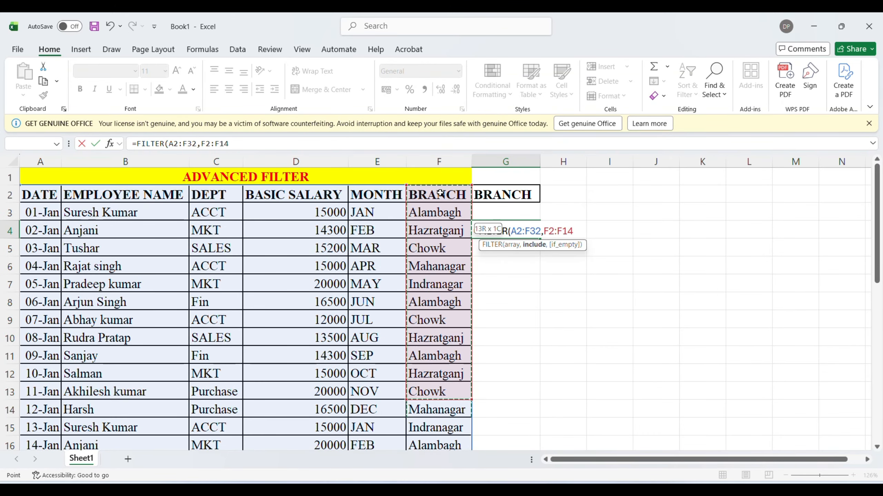
{"action": "key", "text": "shift+Down"}
{"action": "key", "text": "shift+Down"}
{"action": "key", "text": "shift+Down"}
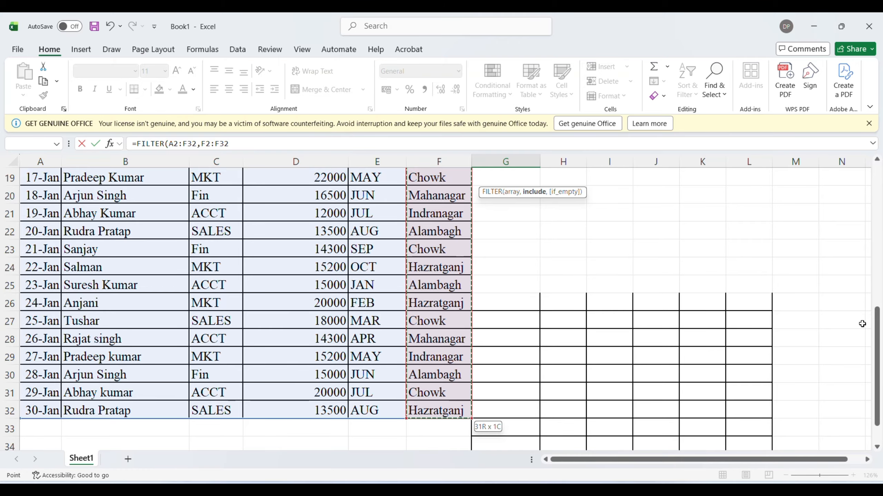
{"action": "left_click_drag", "start_coordinate": [878, 342], "coordinate": [853, 167]}
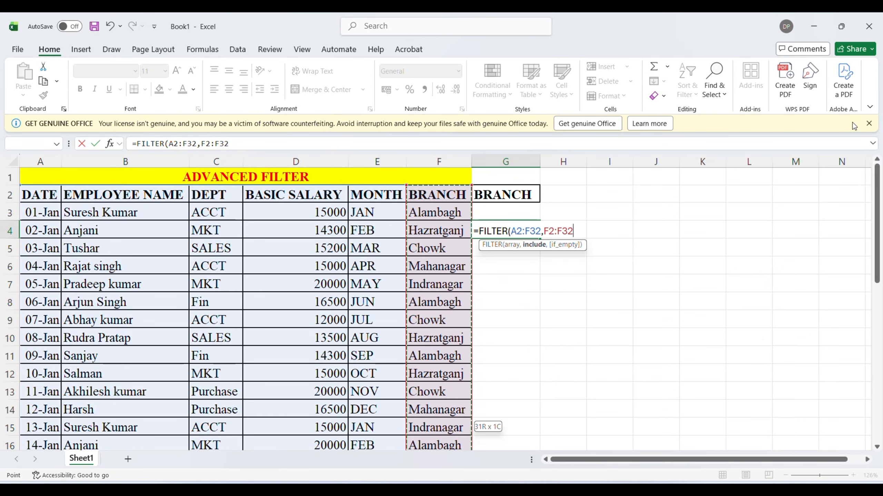
{"action": "type", "text": "="}
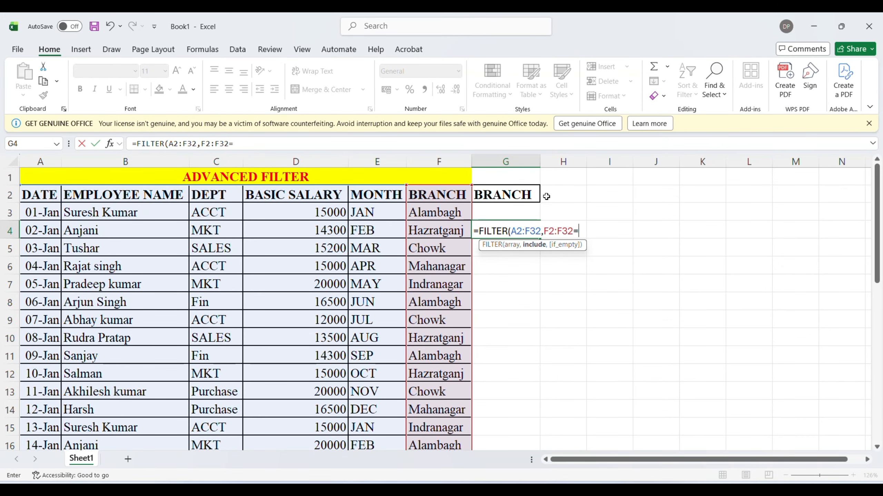
{"action": "left_click", "coordinate": [524, 207]}
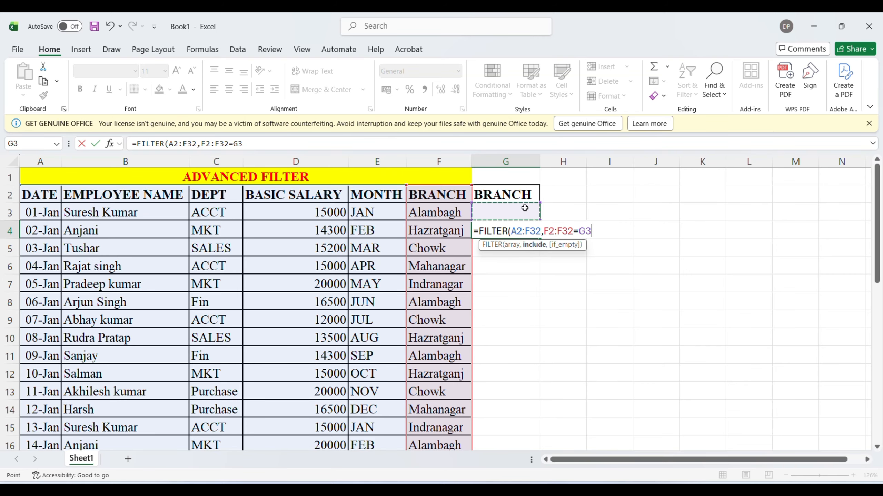
{"action": "type", "text": ")"}
{"action": "key", "text": "Return"}
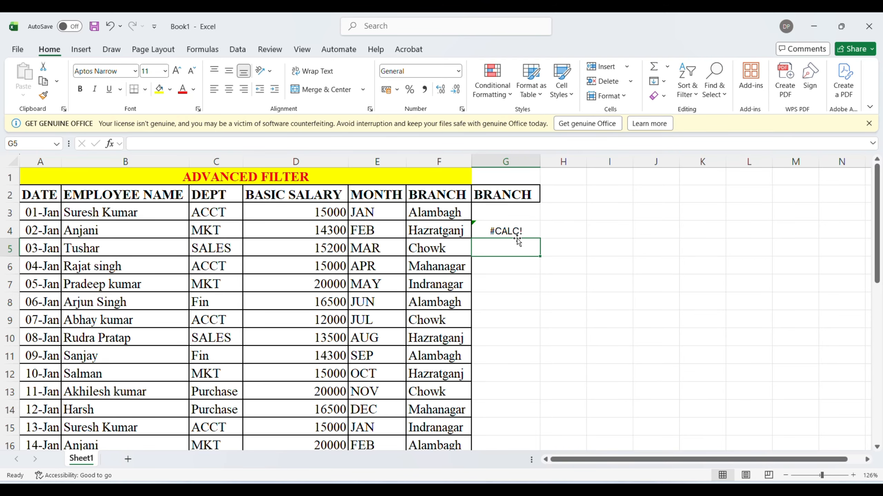
Enter Alambagh in cell G3 as the branch criterion for the FILTER formula.
{"action": "left_click", "coordinate": [499, 212]}
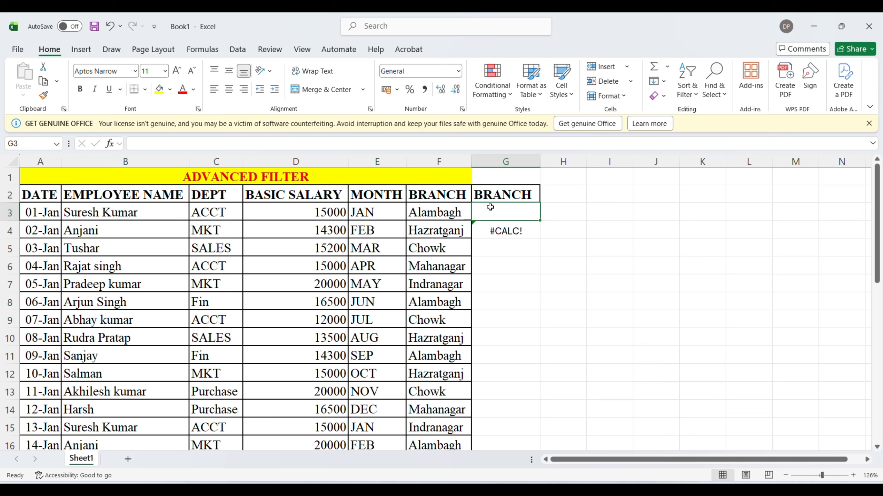
{"action": "type", "text": "Al"}
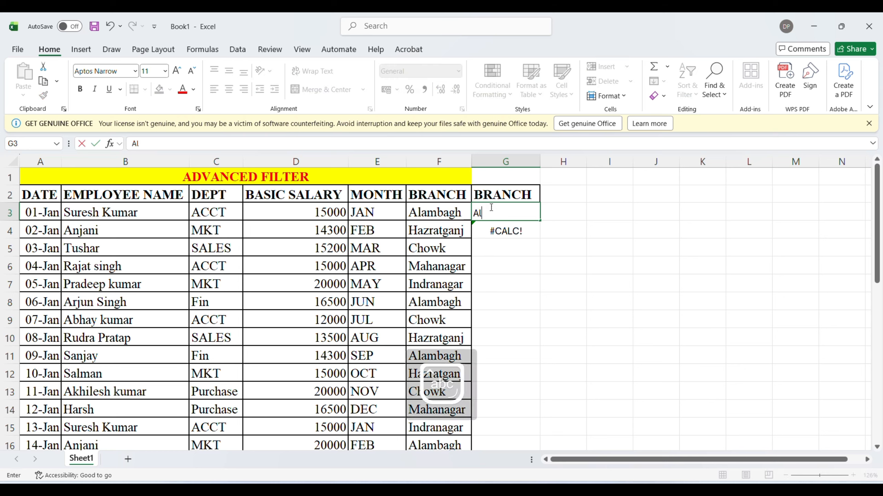
{"action": "type", "text": "ambagh"}
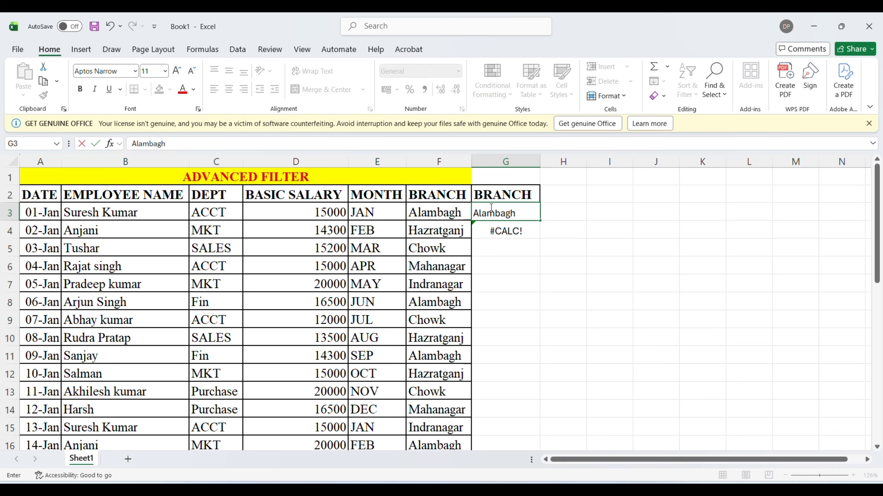
{"action": "key", "text": "ctrl+Return"}
{"action": "key", "text": "Return"}
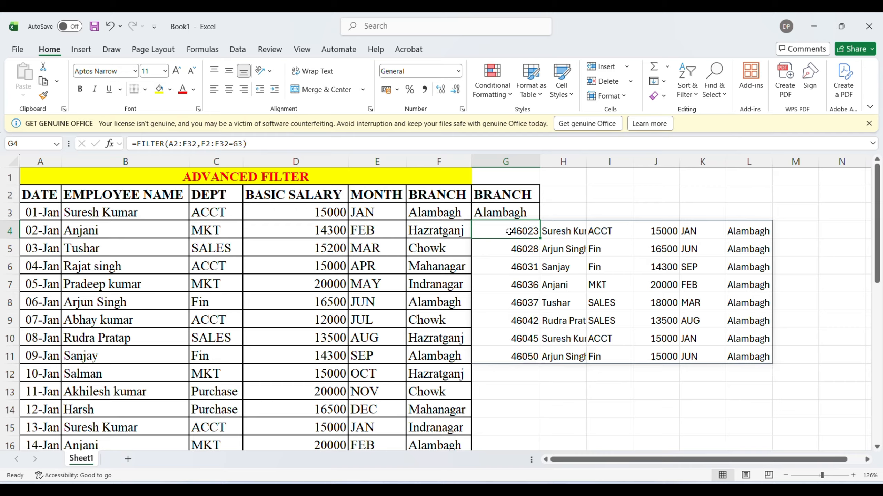
Format the filtered date values in G4:G11 as Short Date.
{"action": "left_click_drag", "start_coordinate": [508, 232], "coordinate": [507, 357]}
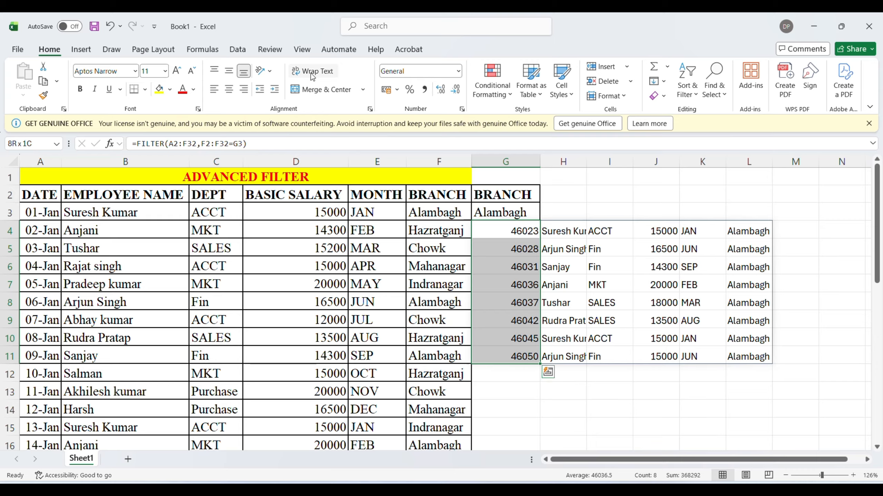
{"action": "left_click", "coordinate": [458, 71]}
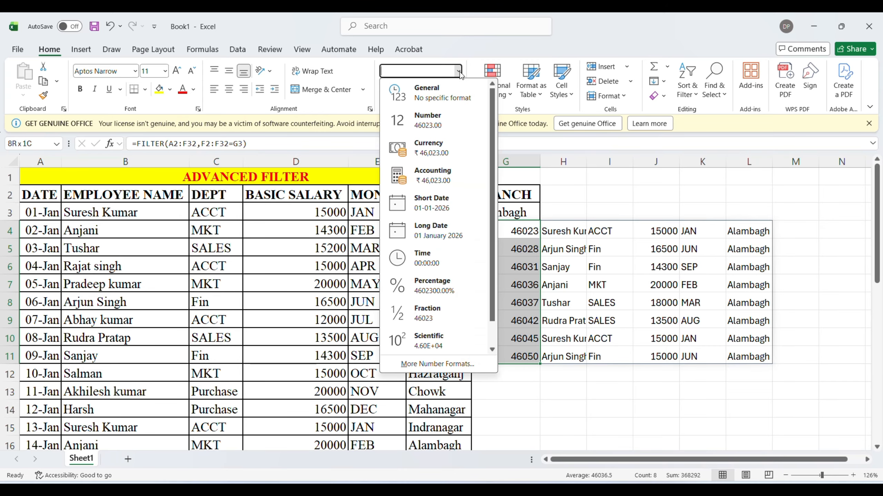
{"action": "left_click", "coordinate": [425, 207]}
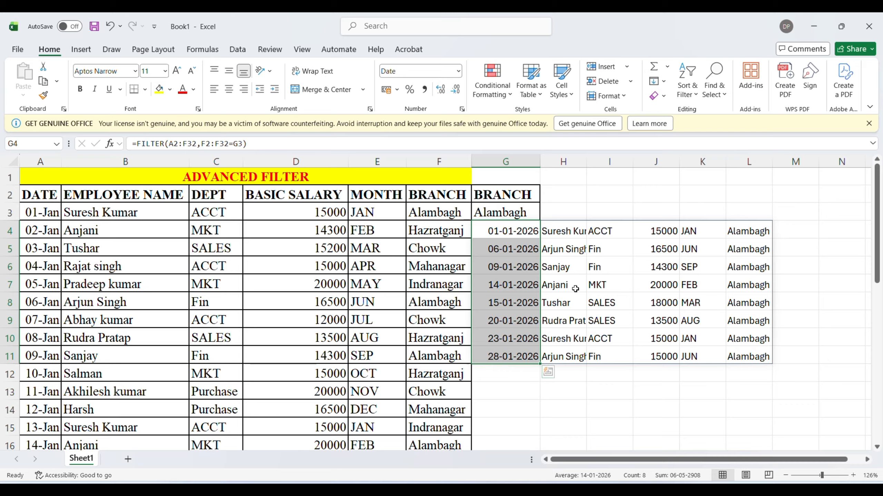
Change the branch criterion in cell G3 to hazratganj.
{"action": "left_click", "coordinate": [504, 209]}
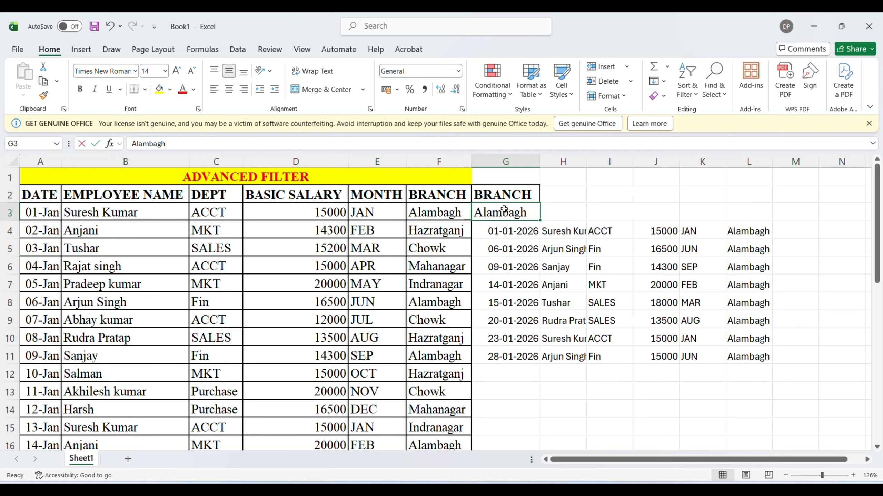
{"action": "type", "text": "hazra"}
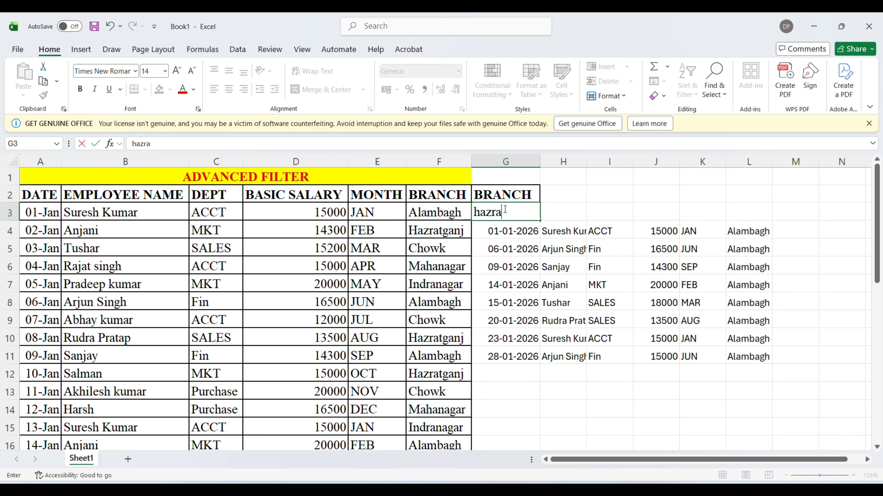
{"action": "type", "text": "tganj"}
{"action": "key", "text": "Return"}
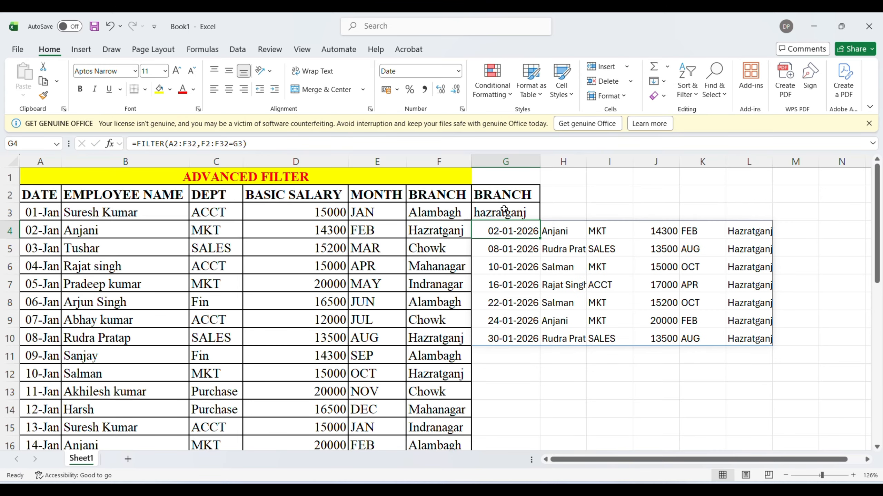
{"action": "left_click", "coordinate": [585, 302]}
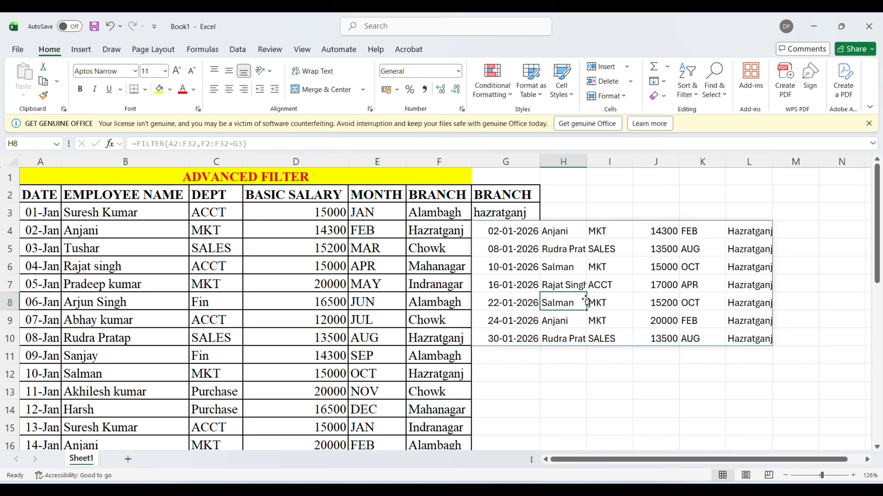
Start a replacement FILTER formula in cell G4 with B2:F32 as its array, leaving out the DATE column.
{"action": "left_click", "coordinate": [502, 230]}
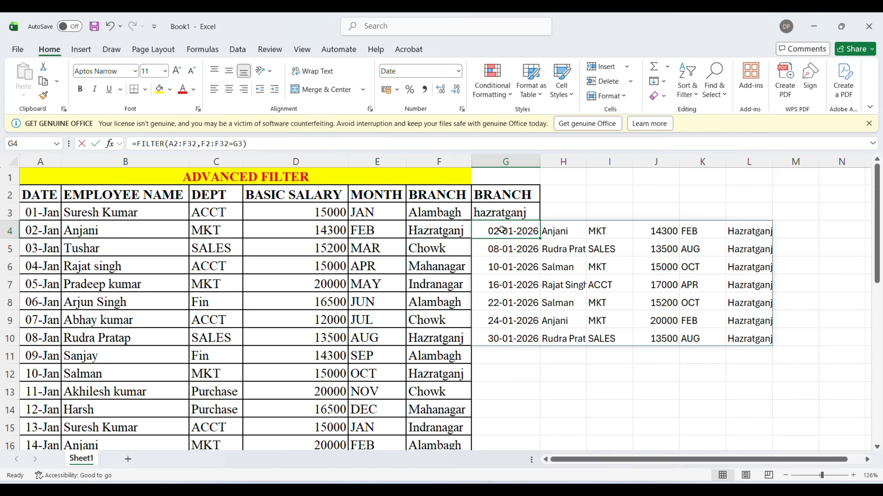
{"action": "type", "text": "=filt"}
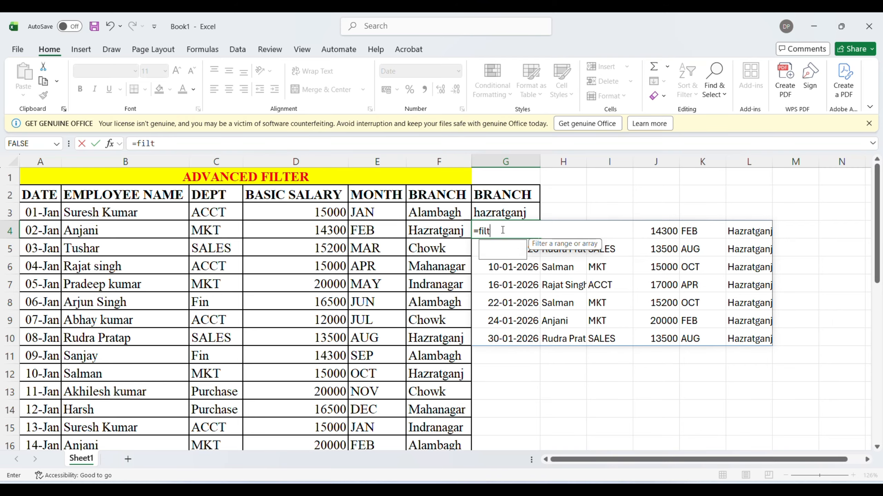
{"action": "type", "text": "er("}
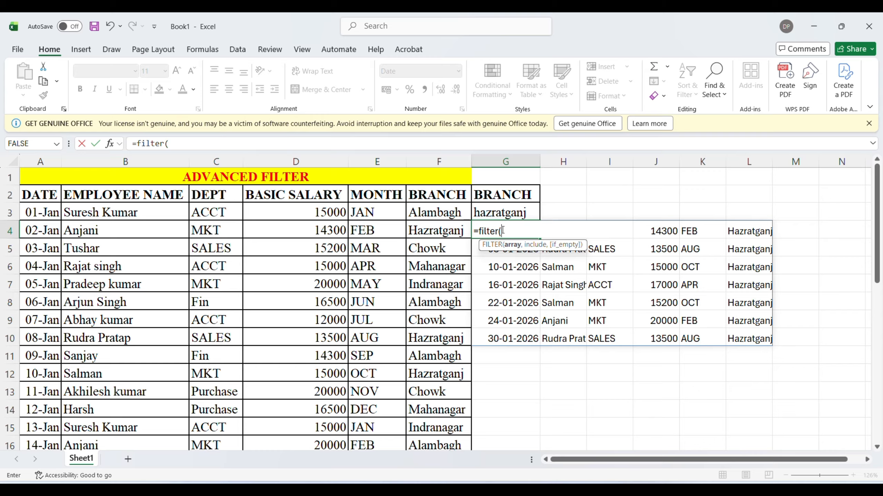
{"action": "left_click", "coordinate": [52, 196]}
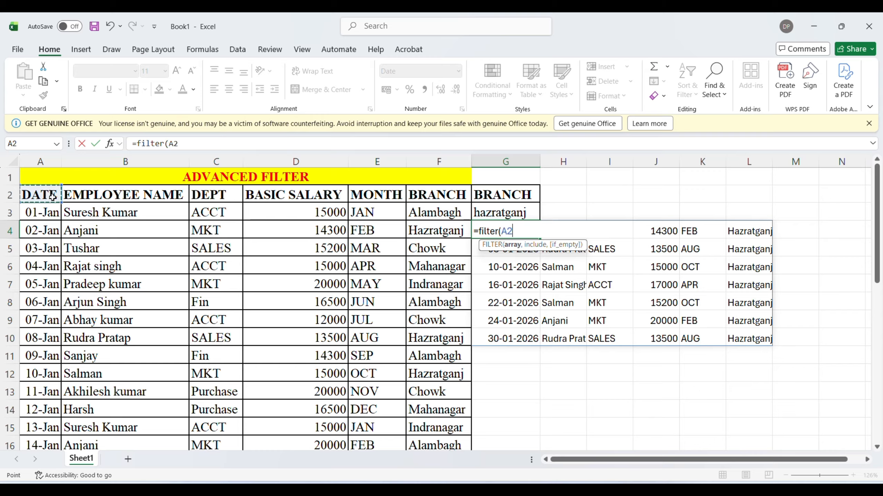
{"action": "left_click_drag", "start_coordinate": [79, 194], "coordinate": [469, 416]}
{"action": "type", "text": ","}
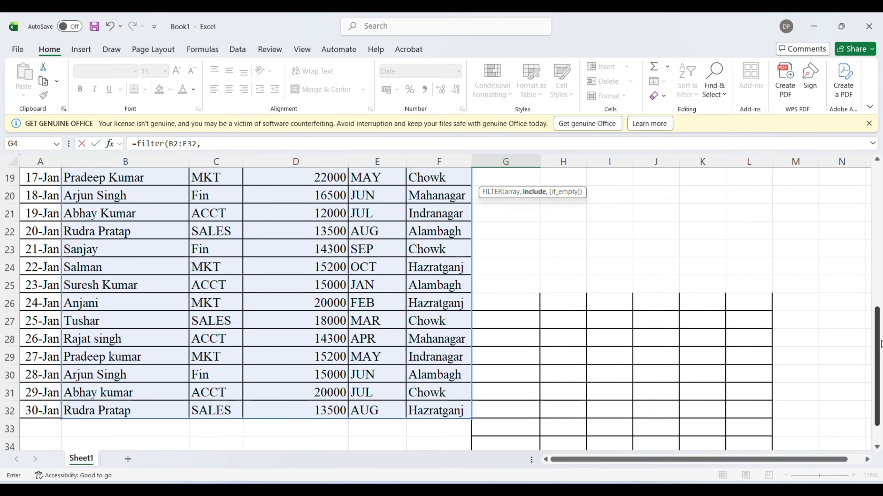
{"action": "left_click_drag", "start_coordinate": [880, 344], "coordinate": [793, 172]}
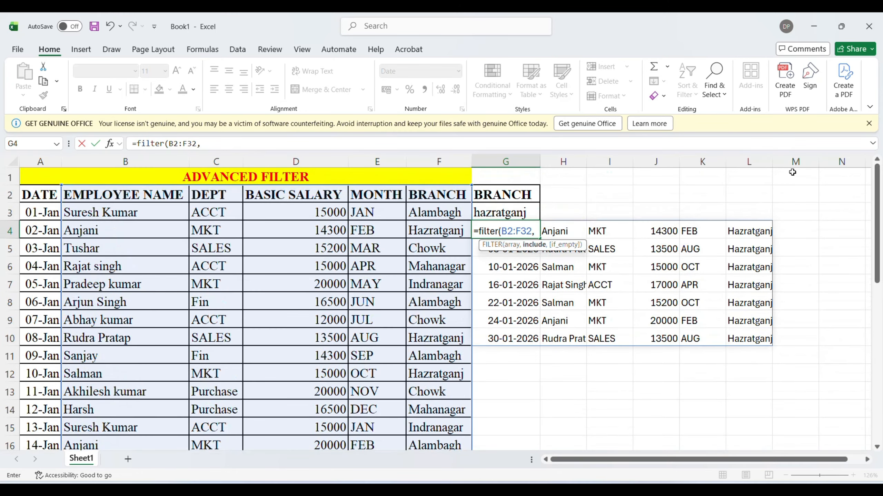
Complete the replacement FILTER formula in G4 with the branch condition F2:F32=G3.
{"action": "left_click_drag", "start_coordinate": [430, 197], "coordinate": [431, 198]}
{"action": "key", "text": "shift+Down"}
{"action": "key", "text": "shift+Down"}
{"action": "key", "text": "shift+Down"}
{"action": "key", "text": "shift+Down"}
{"action": "key", "text": "shift+Down"}
{"action": "key", "text": "shift+Down"}
{"action": "key", "text": "shift+Down"}
{"action": "key", "text": "shift+Down"}
{"action": "key", "text": "shift+Down"}
{"action": "key", "text": "shift+Down"}
{"action": "key", "text": "shift+Down"}
{"action": "key", "text": "shift+Down"}
{"action": "key", "text": "shift+Down"}
{"action": "key", "text": "shift+Down"}
{"action": "key", "text": "shift+Down"}
{"action": "key", "text": "shift+Down"}
{"action": "key", "text": "shift+Down"}
{"action": "key", "text": "shift+Down"}
{"action": "key", "text": "shift+Down"}
{"action": "key", "text": "shift+Down"}
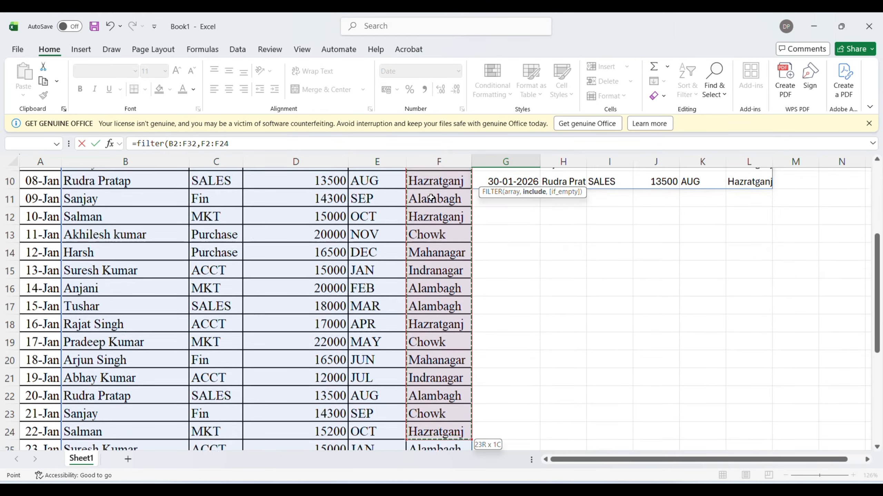
{"action": "key", "text": "shift+Down"}
{"action": "key", "text": "shift+Down"}
{"action": "key", "text": "shift+Down"}
{"action": "key", "text": "shift+Down"}
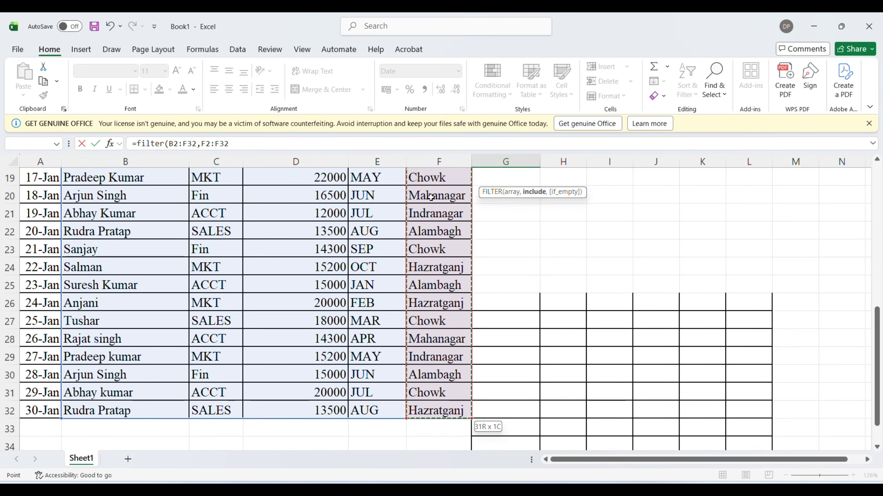
{"action": "type", "text": "="}
{"action": "left_click_drag", "start_coordinate": [879, 338], "coordinate": [848, 170]}
{"action": "left_click", "coordinate": [517, 213]}
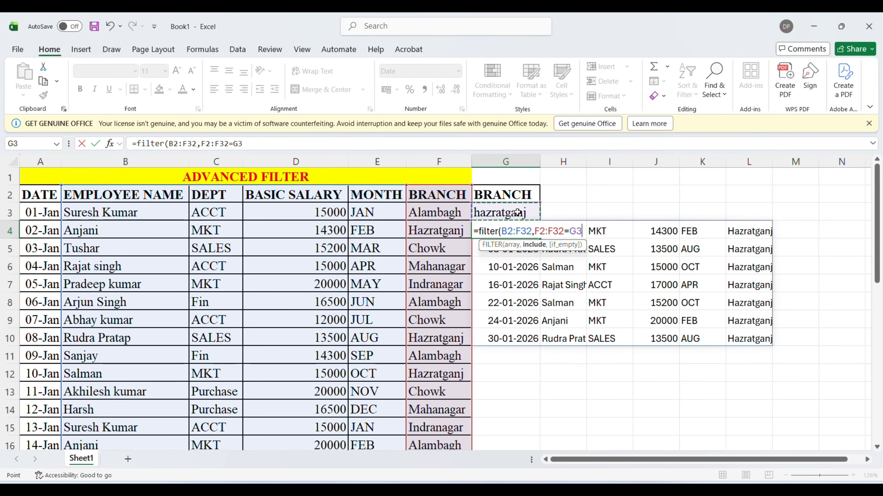
{"action": "type", "text": ")"}
{"action": "key", "text": "Return"}
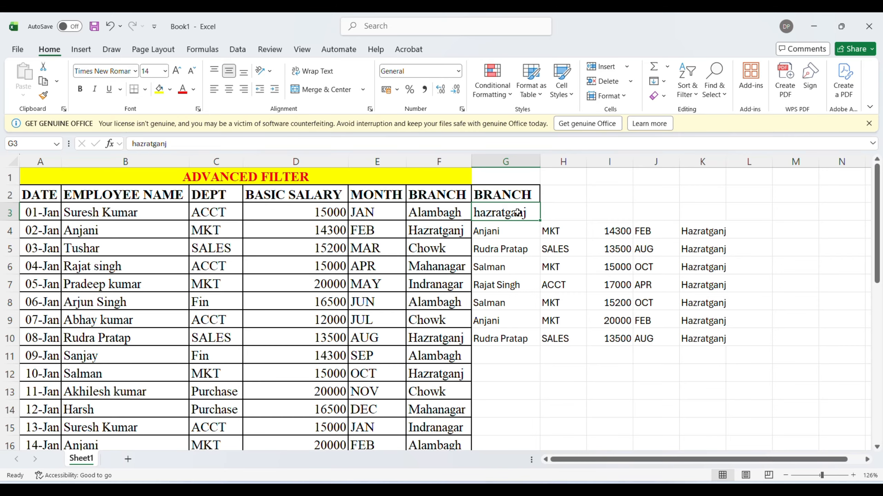
Set the branch criterion in cell G3 to chowk.
{"action": "type", "text": "chowk"}
{"action": "key", "text": "Return"}
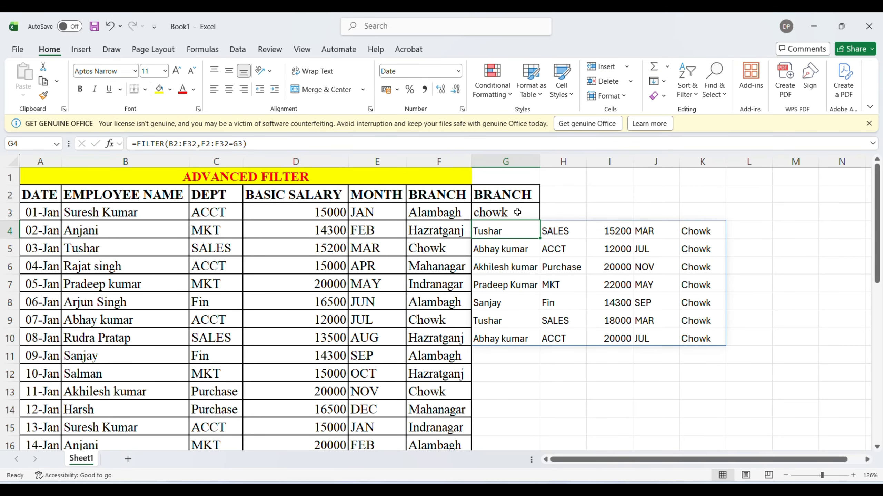